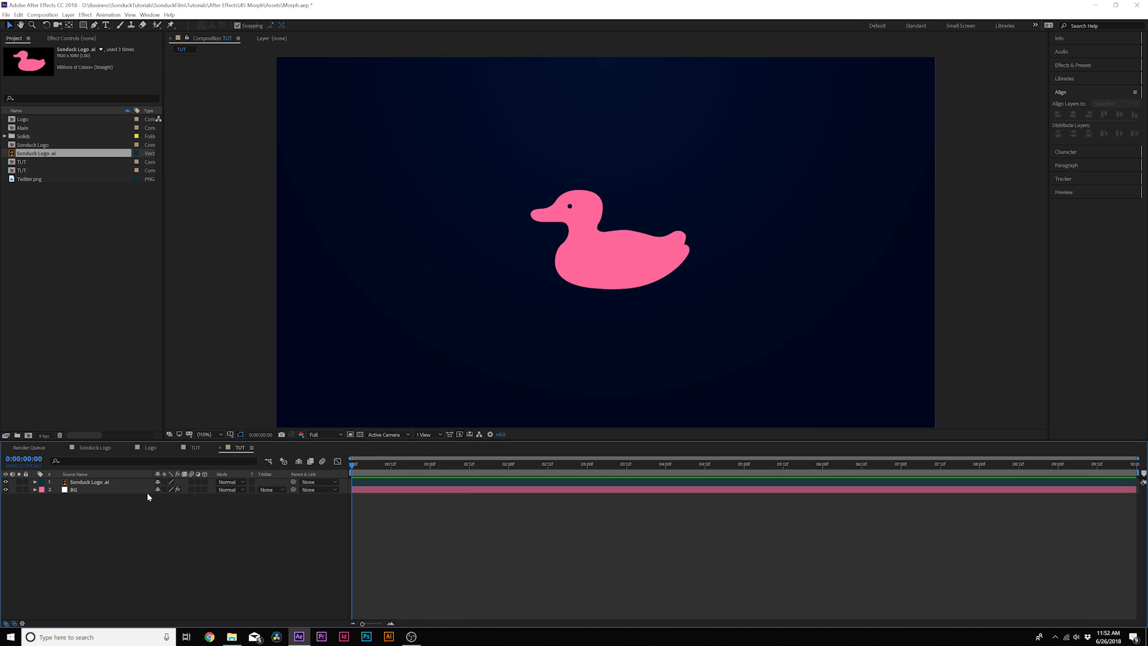
Convert the Sonduck Logo layer into a shape layer with Create Shapes from Vector Layer.
click(107, 483)
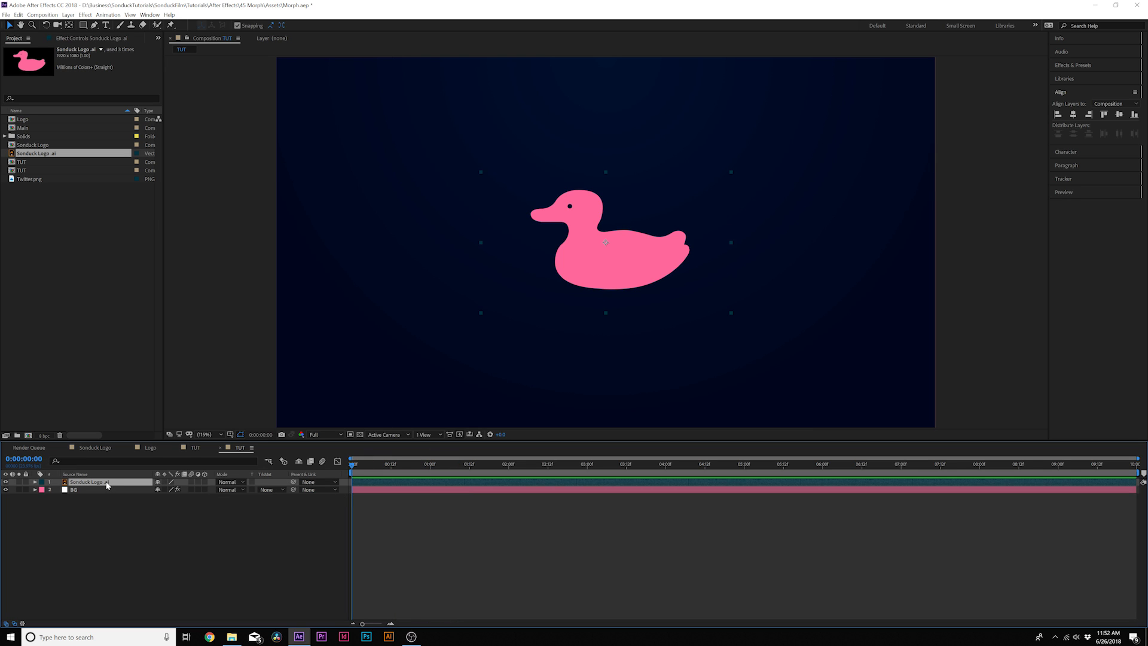
click(33, 180)
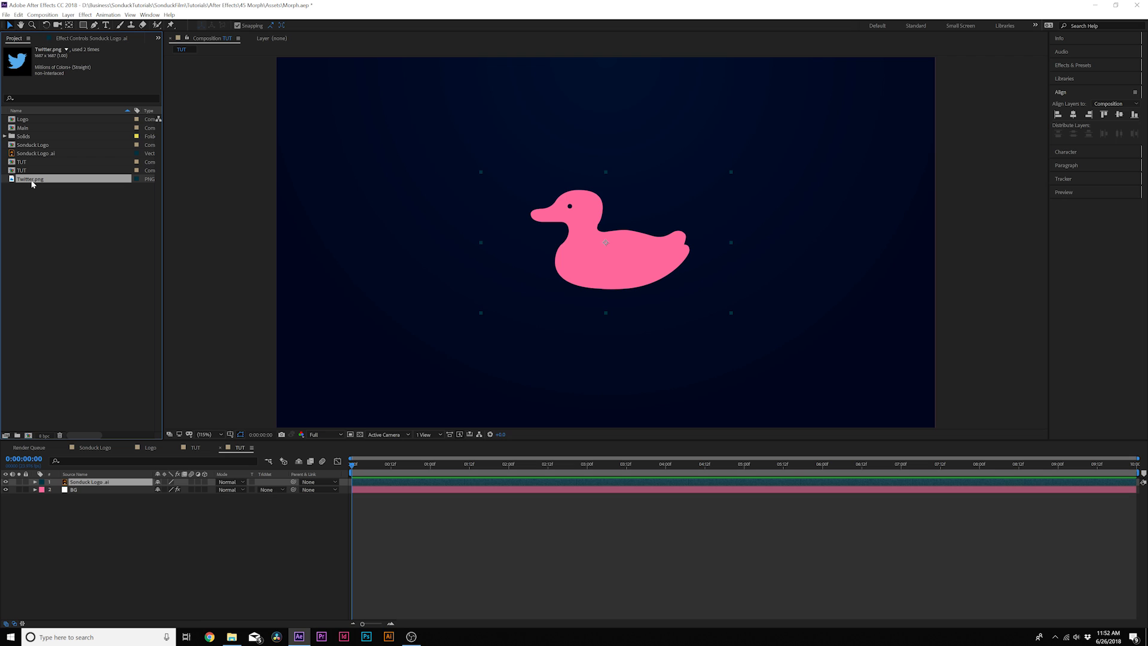
click(106, 486)
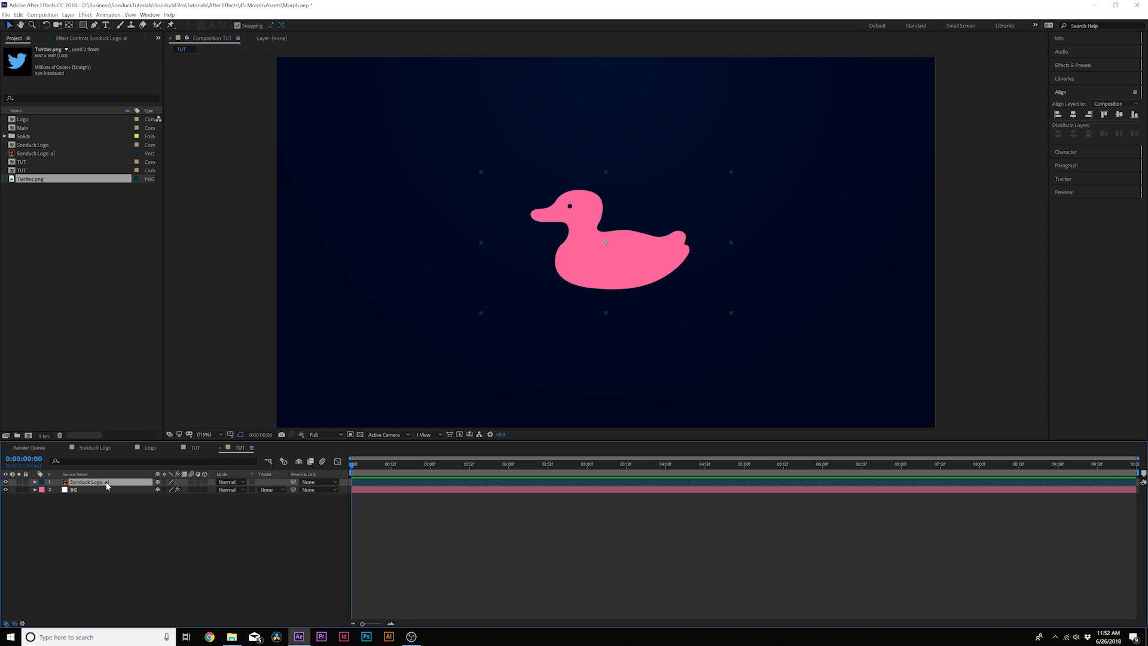
right_click(107, 486)
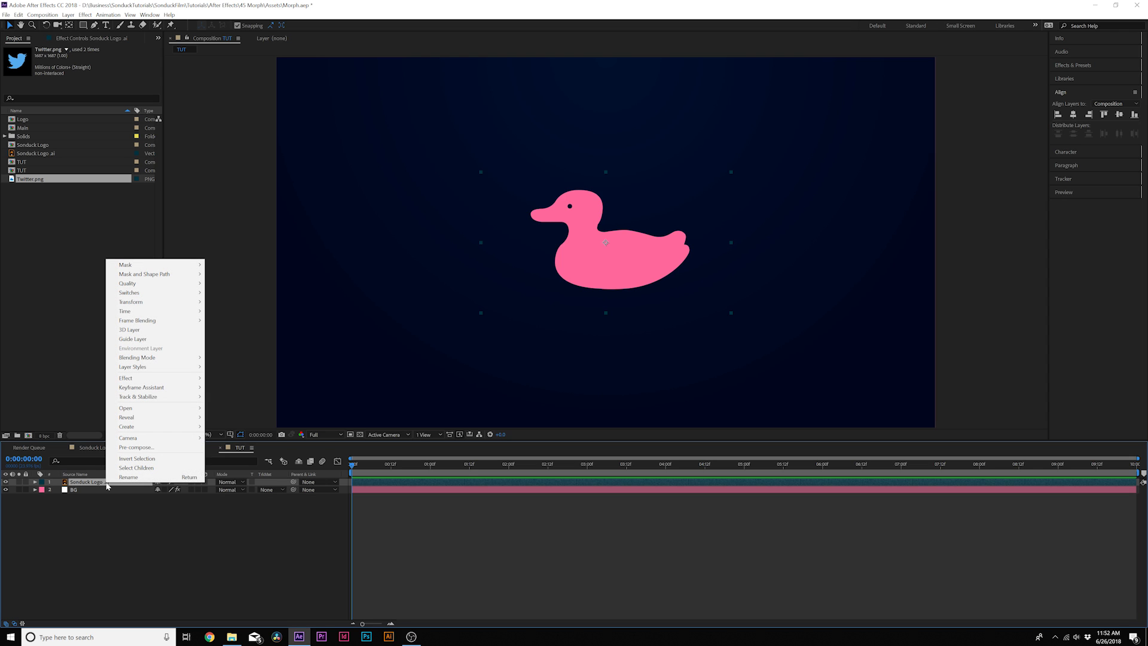
mouse_move(128, 426)
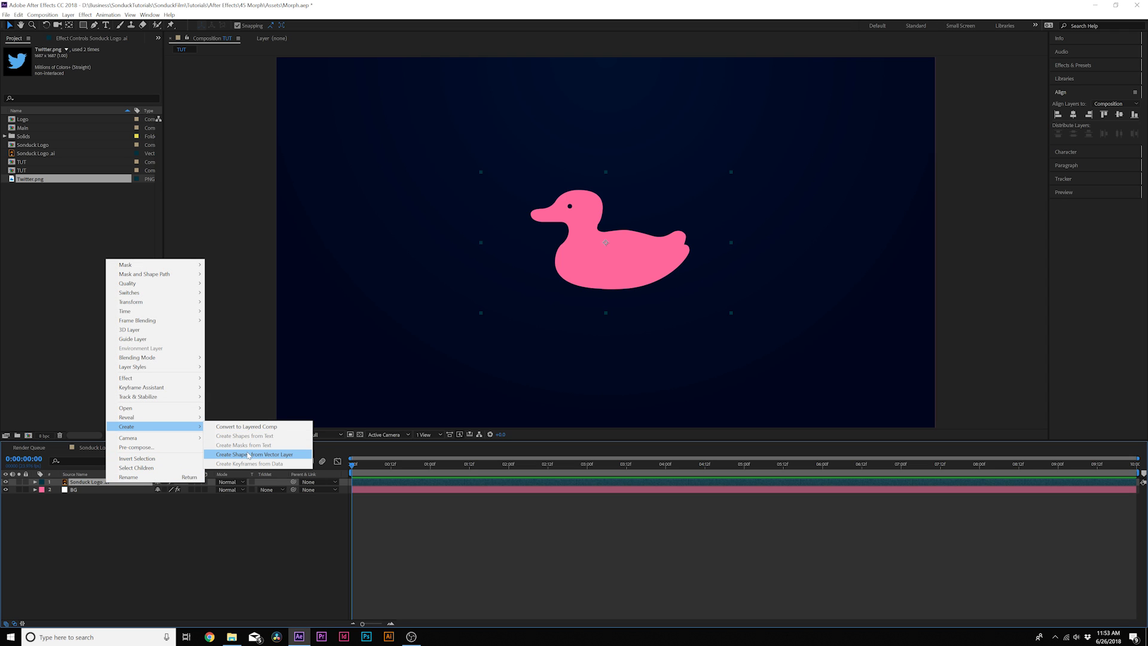
click(247, 455)
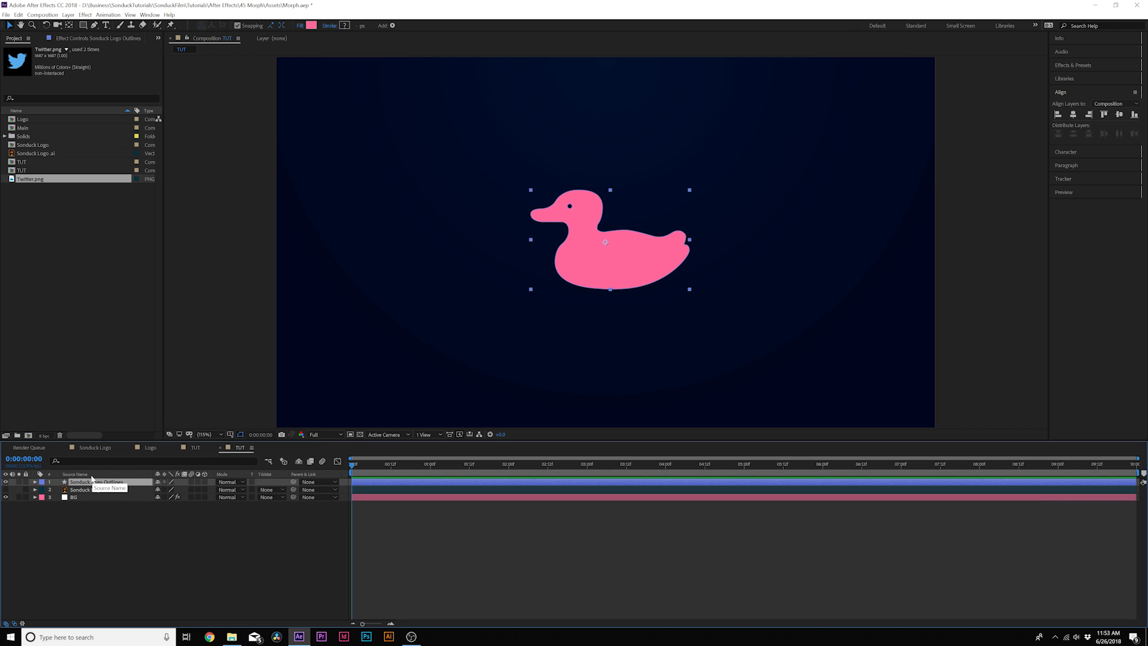
Close the extra Logo and TUT timelines and add Twitter.png to the TUT composition.
click(175, 447)
click(129, 448)
drag(34, 181, 82, 492)
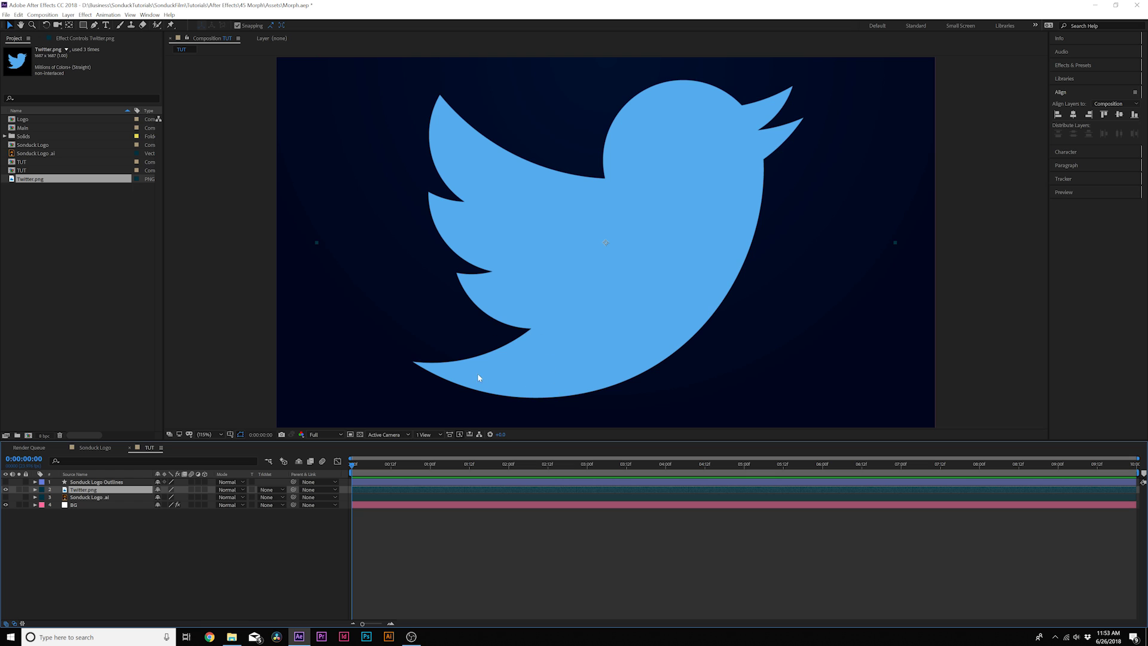
Start Auto-trace on Twitter.png with the Alpha channel and preview enabled.
click(67, 15)
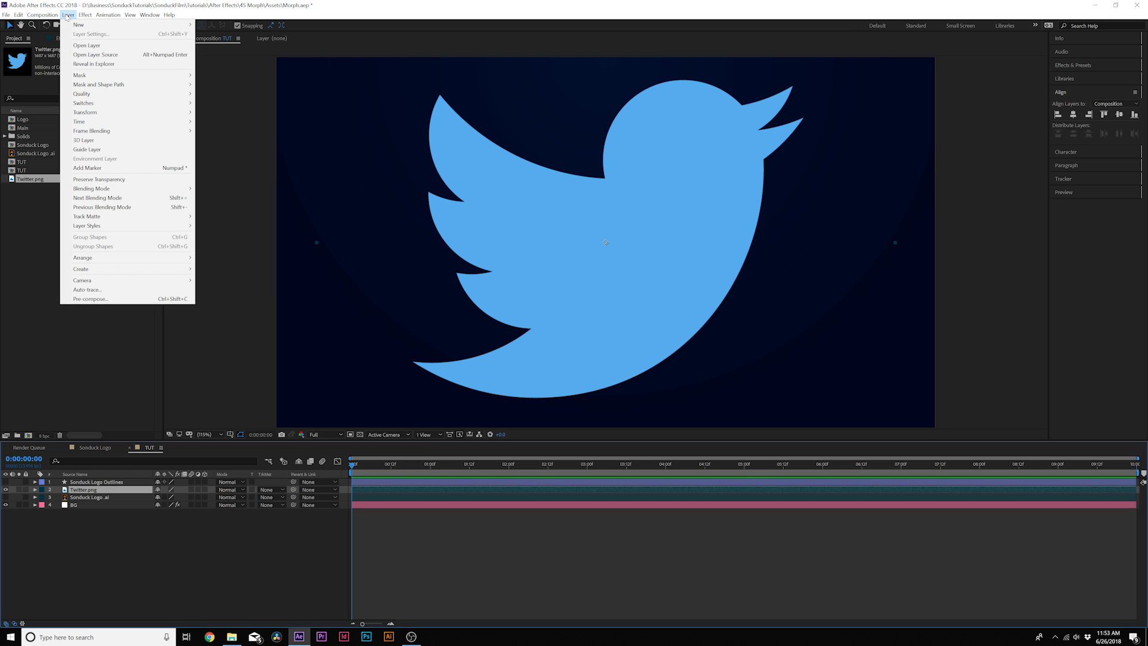
click(97, 295)
drag(560, 238, 482, 205)
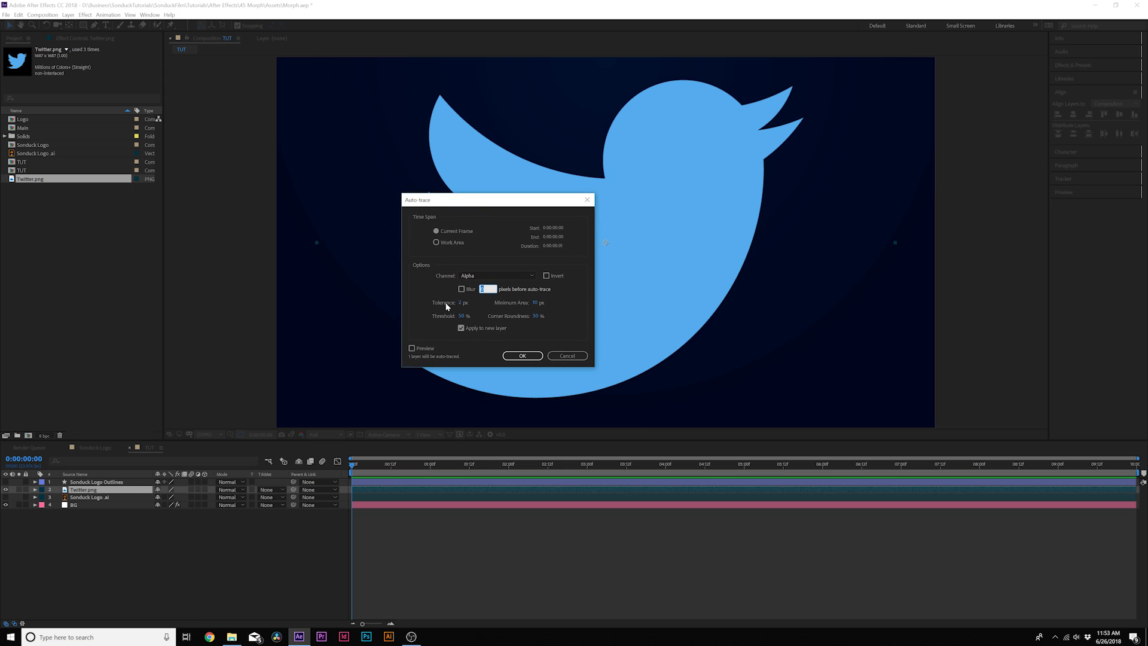
click(468, 277)
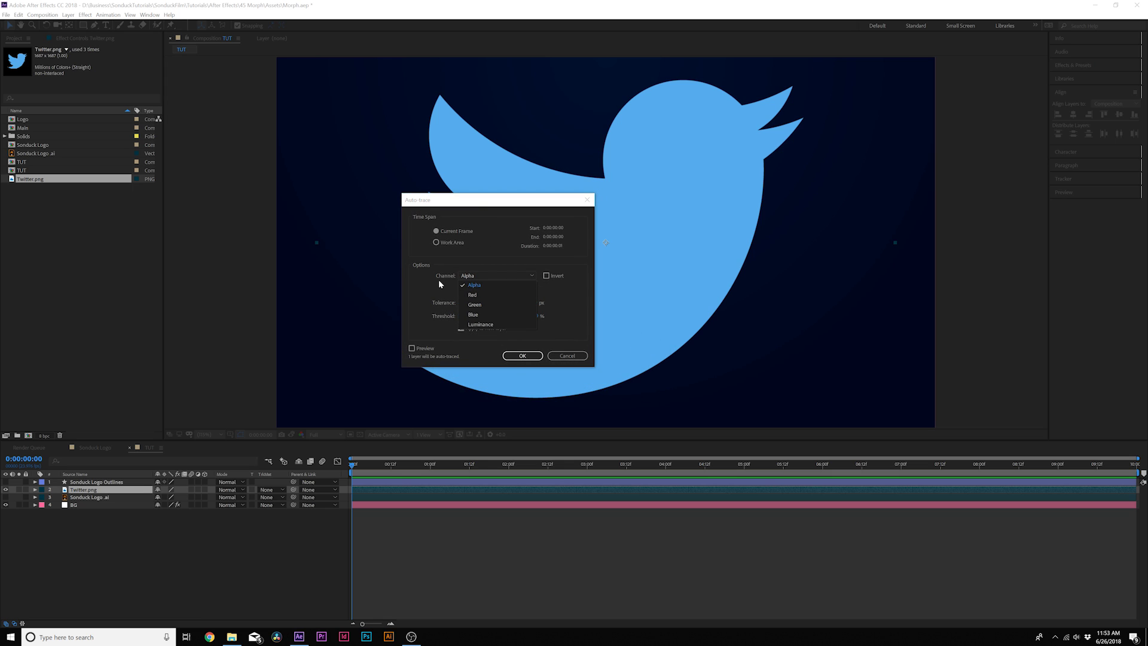
click(440, 284)
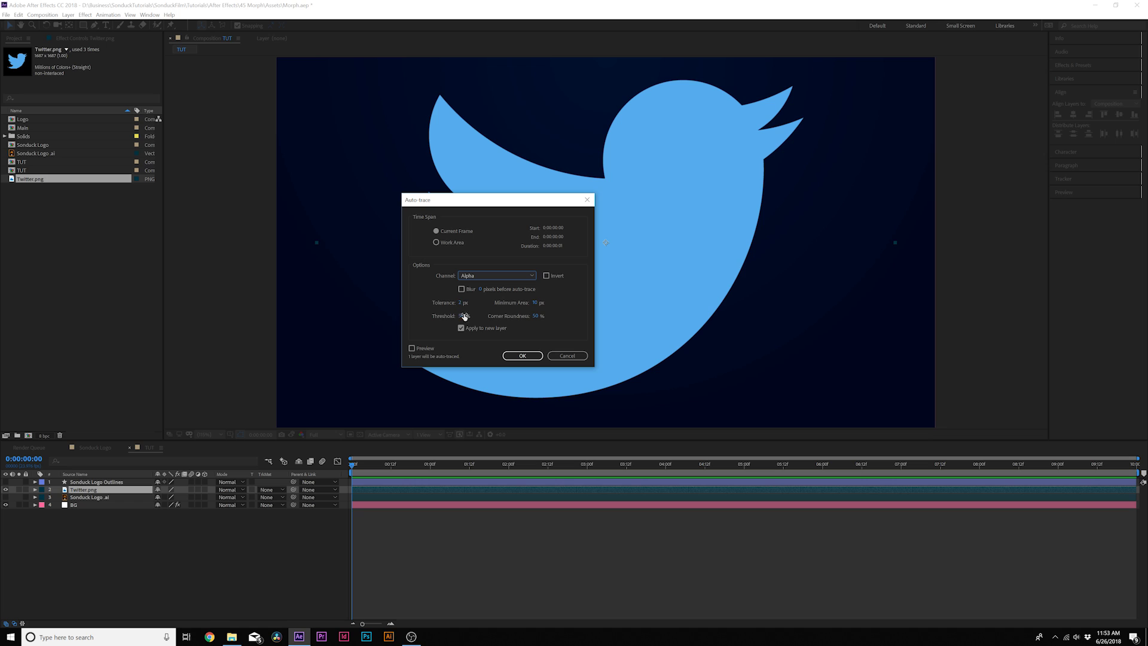
click(429, 350)
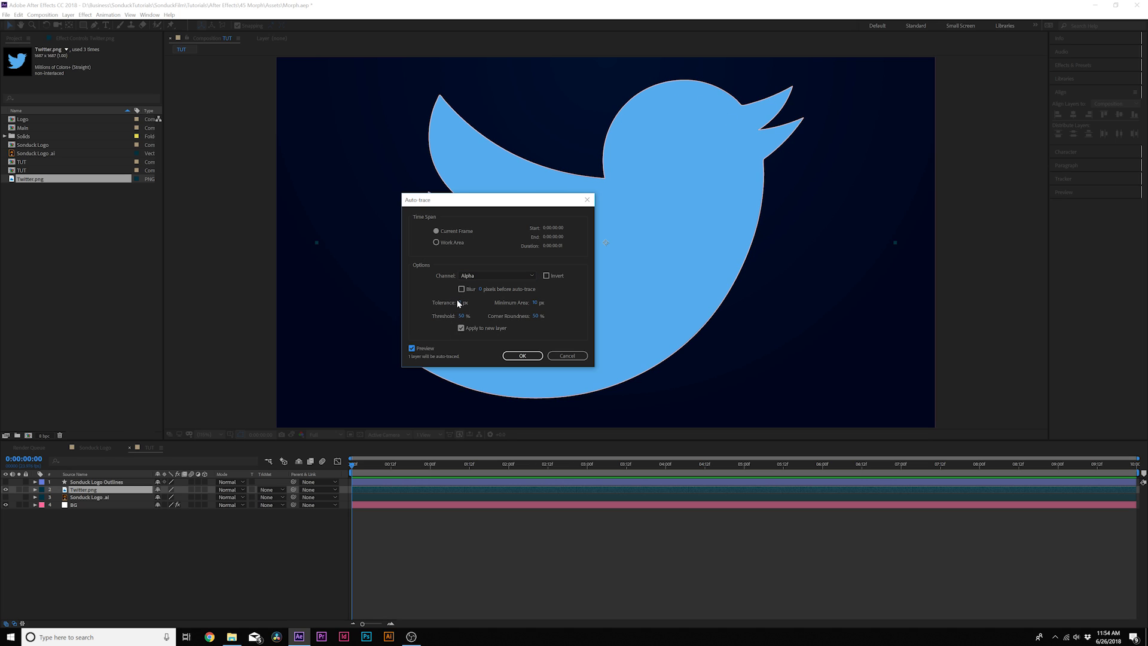
Try a 23 px tracing tolerance, then set it back to 2 px.
drag(464, 302, 521, 170)
drag(454, 306, 461, 307)
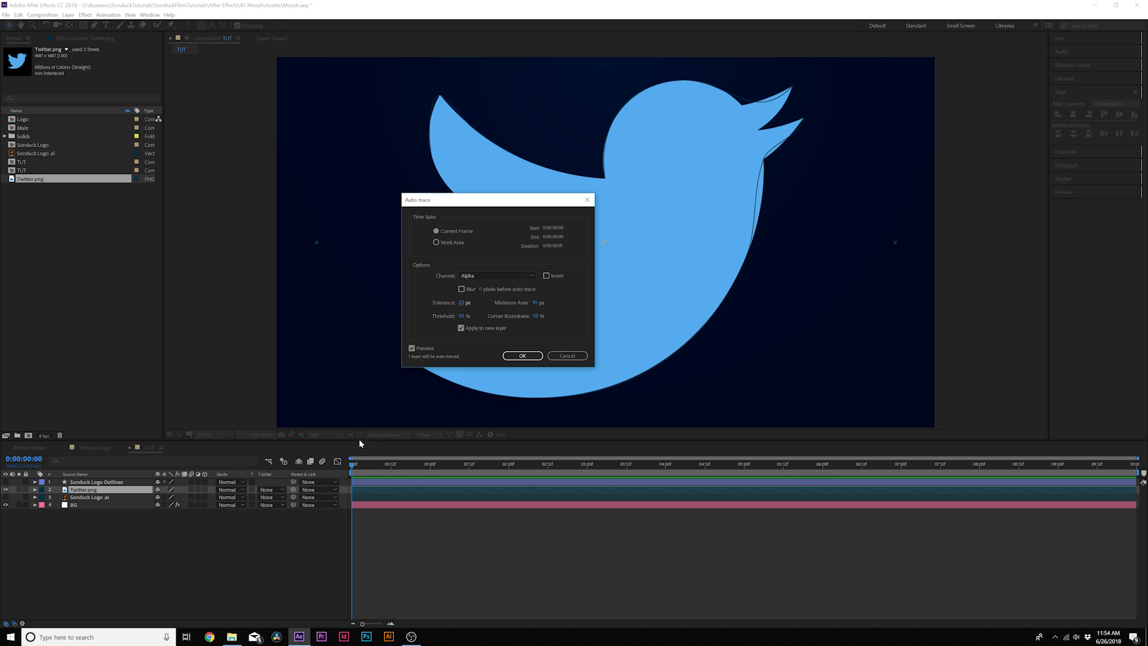
click(460, 302)
text(2)
key(Return)
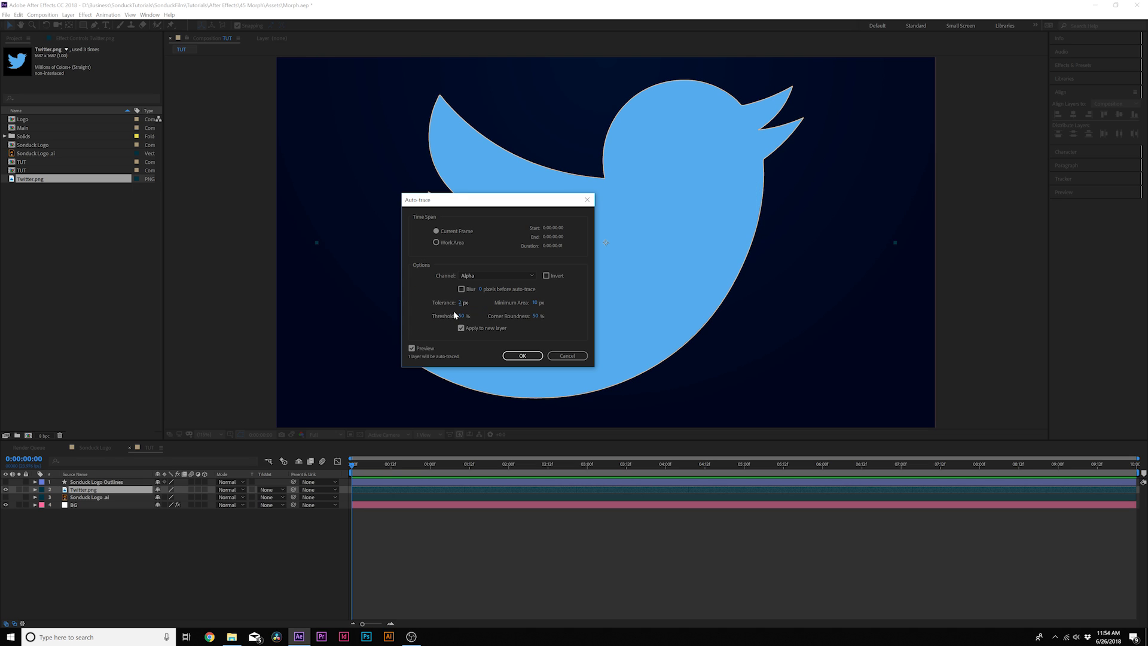
Create the Auto-traced Twitter.png layer and inspect its Mask 1 bird path.
click(519, 356)
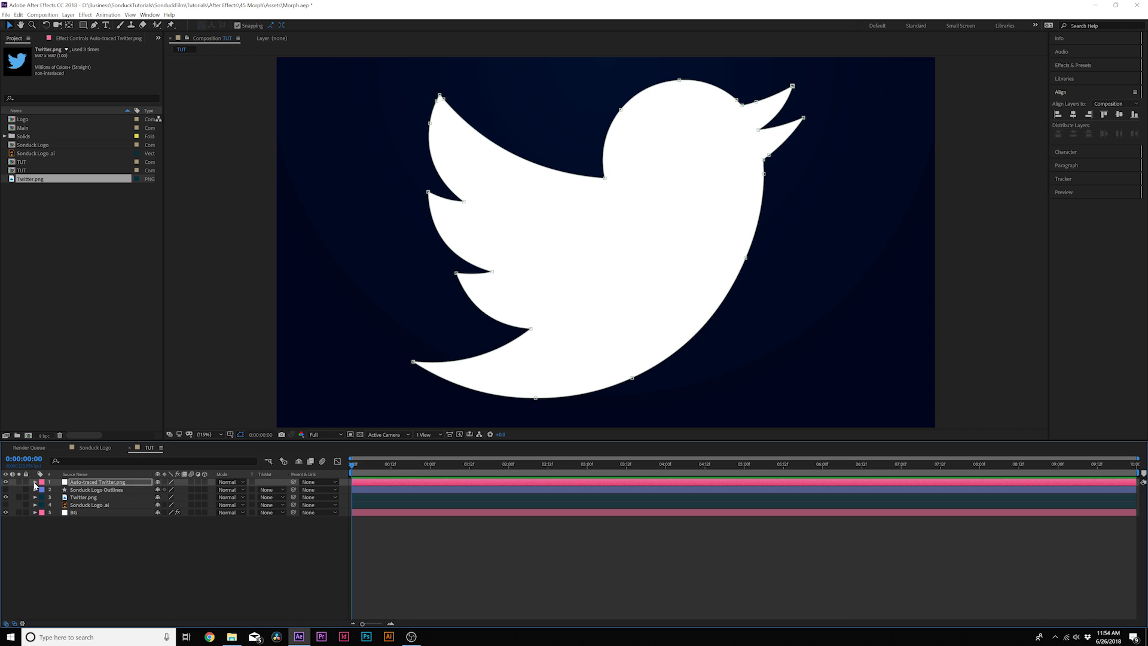
click(35, 482)
click(42, 490)
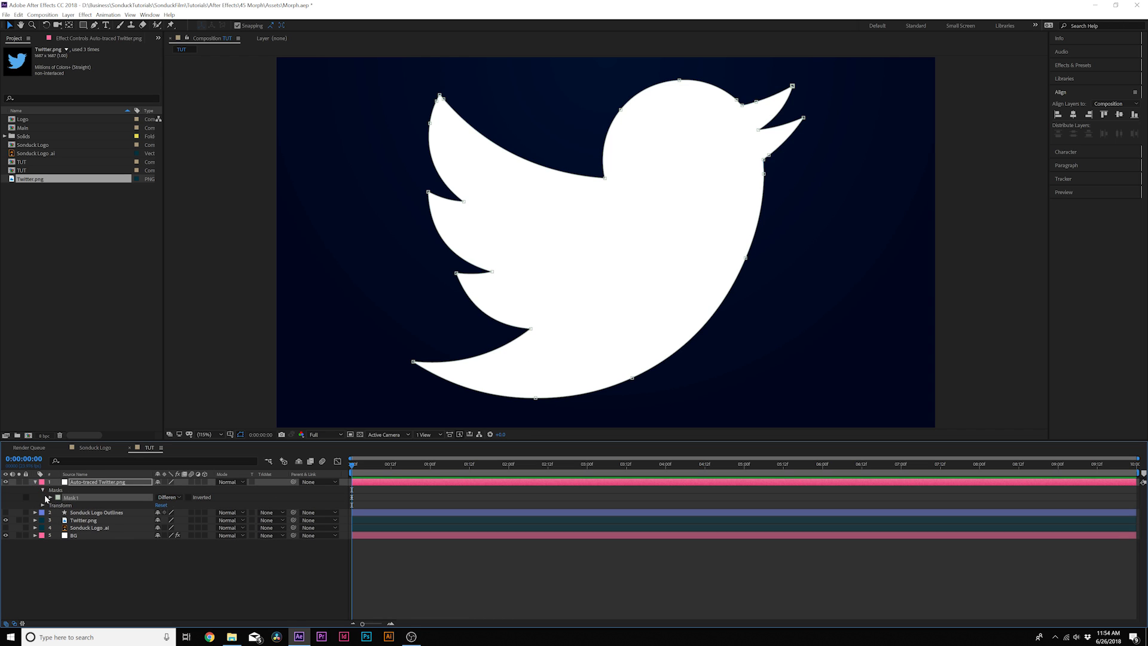
click(50, 497)
click(91, 506)
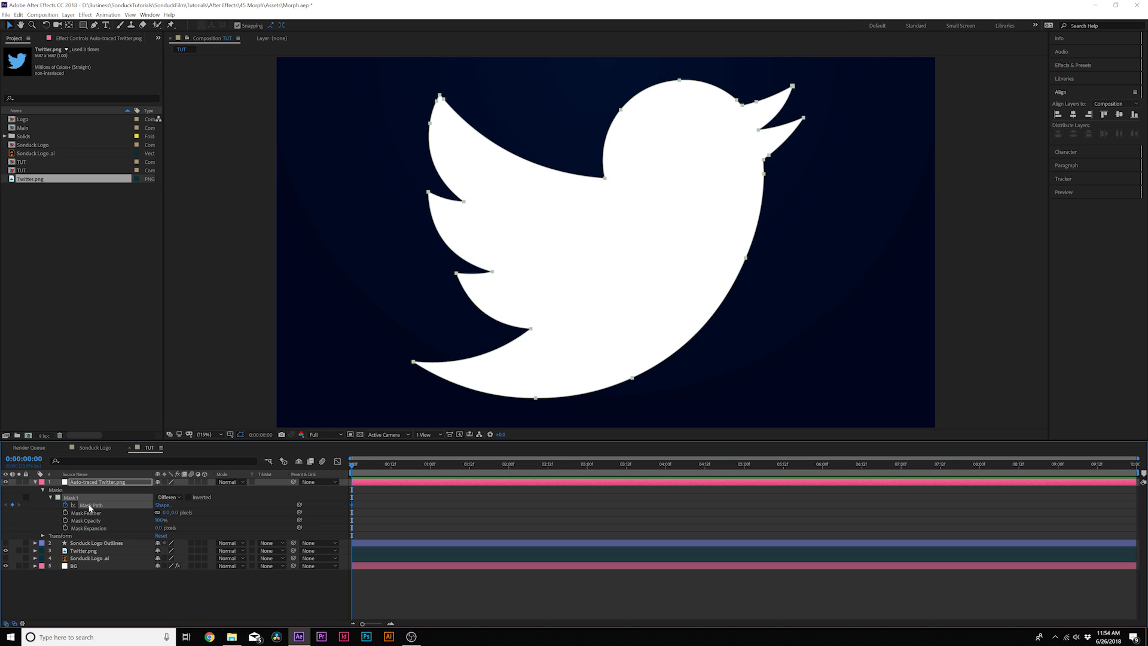
Hide the traced layer and move it below Sonduck Logo Outlines.
click(6, 482)
click(35, 482)
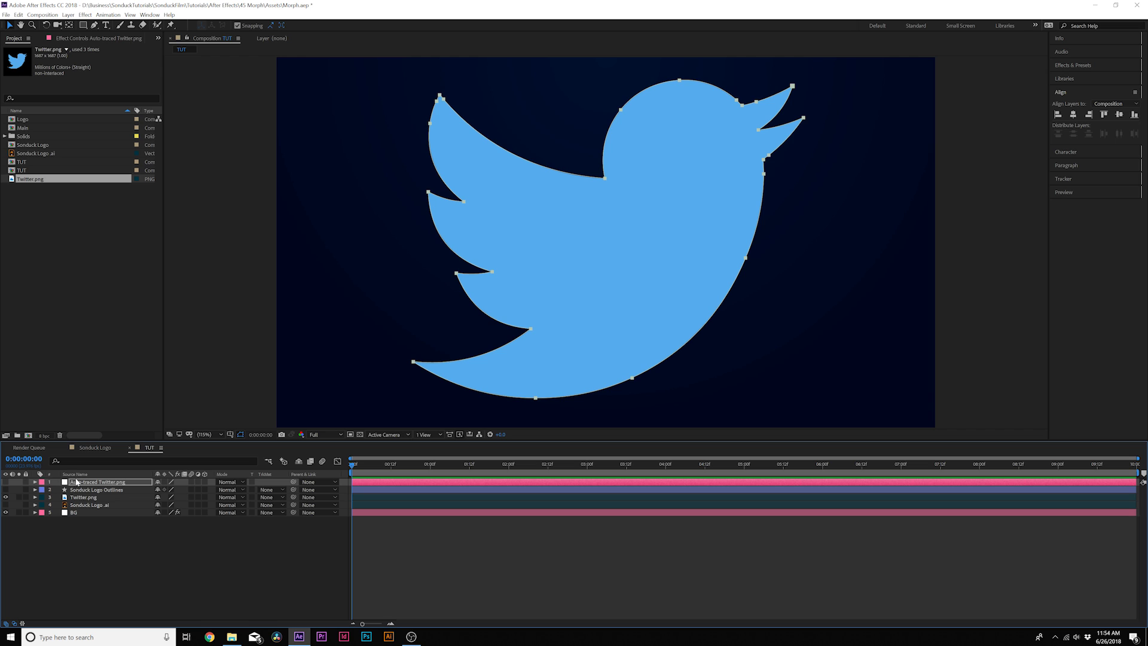
drag(79, 482, 79, 496)
Hide Twitter.png, show the duck outline layer, and expand Group 1 to its paths.
click(6, 496)
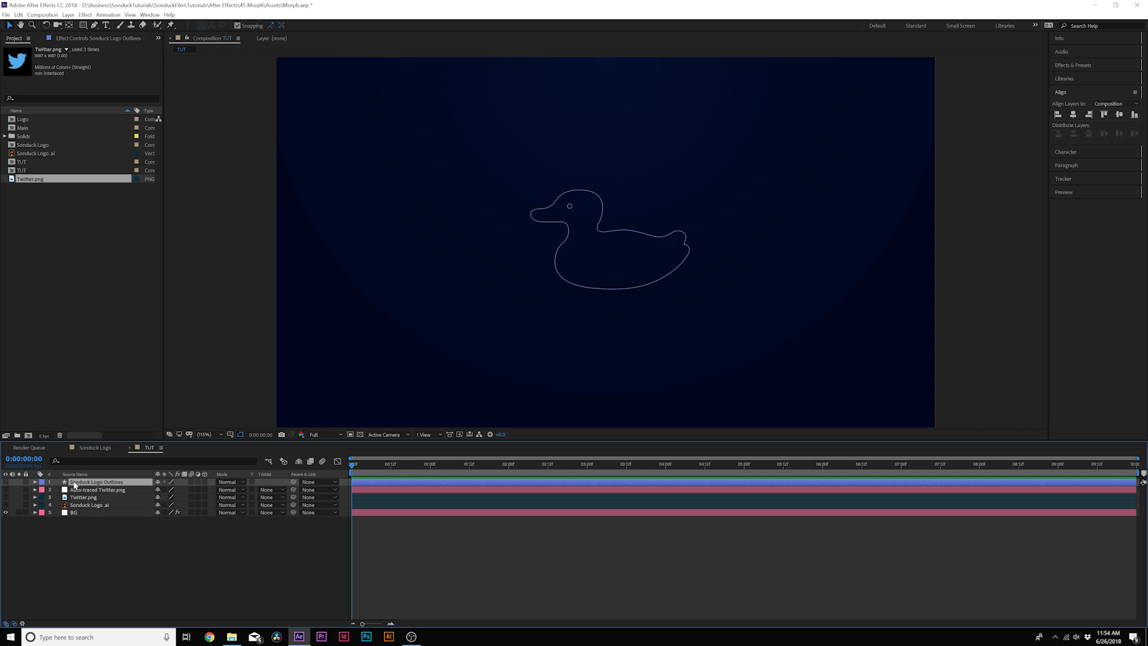
click(15, 483)
click(6, 482)
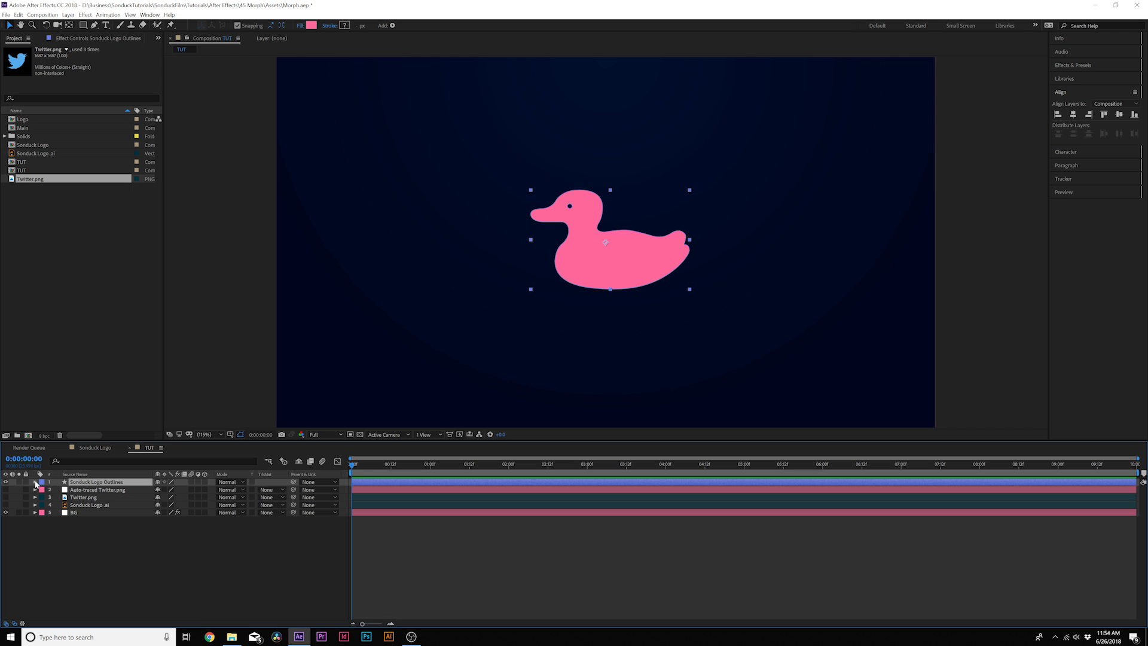
click(35, 482)
click(42, 490)
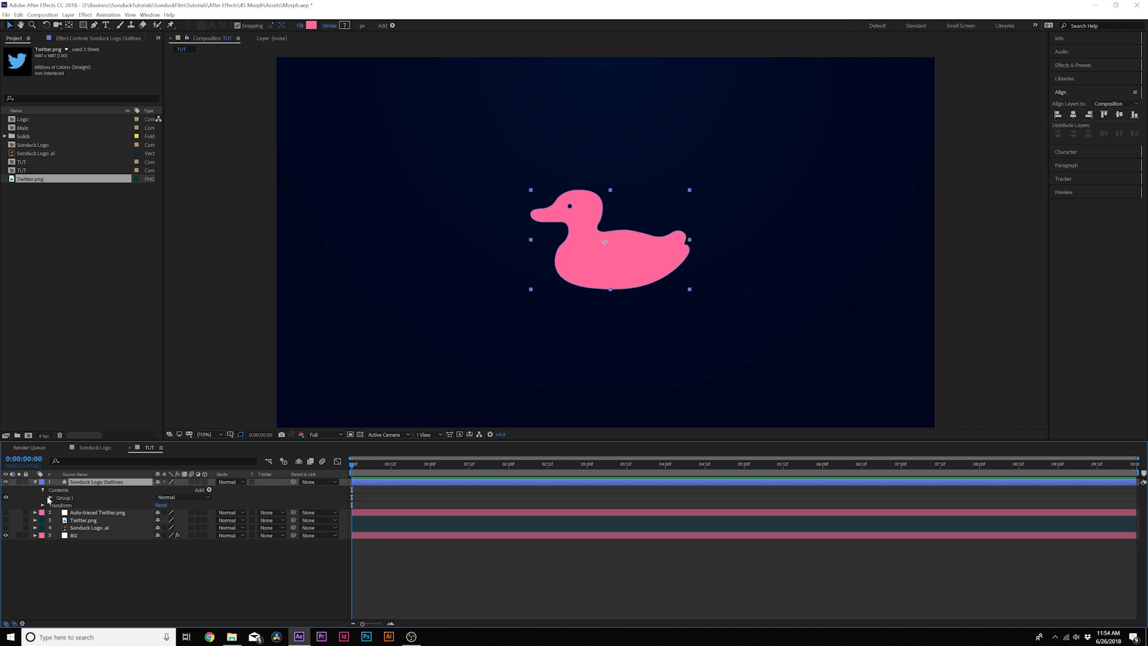
click(51, 498)
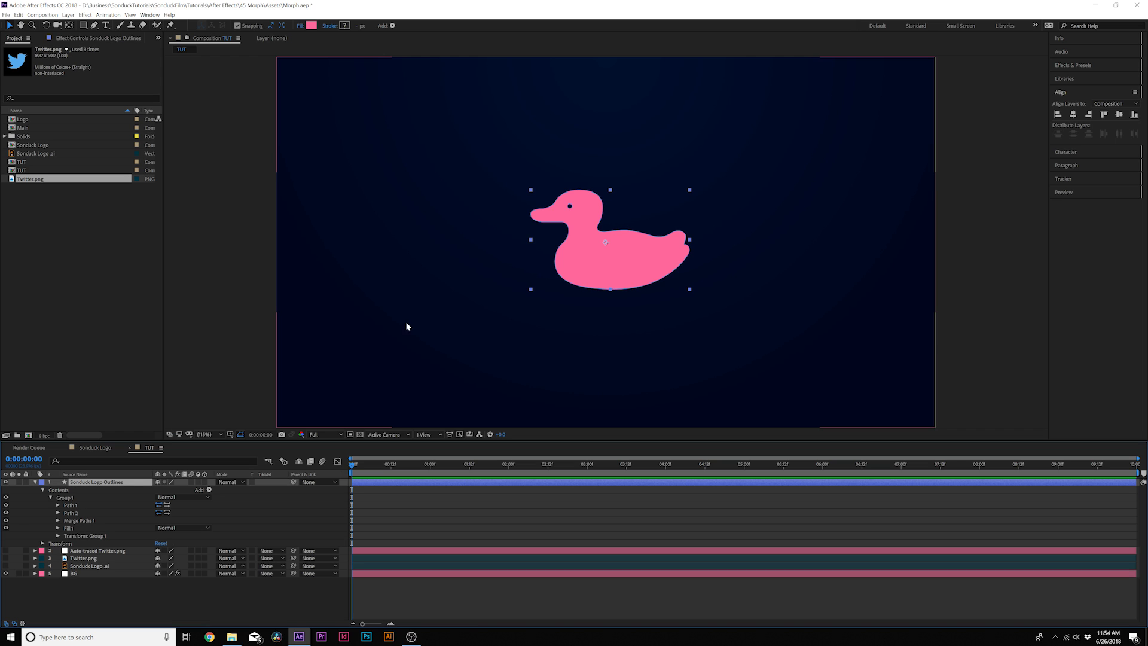
key(period)
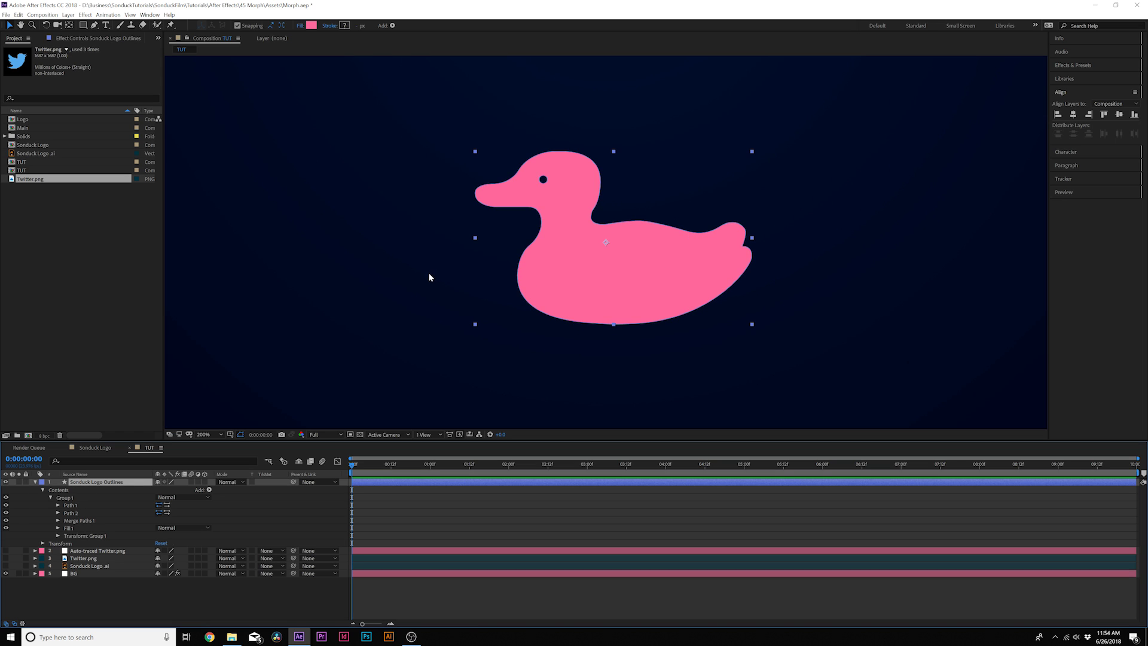
Rename Path 1 to Eye and Path 2 to Body.
click(70, 506)
key(period)
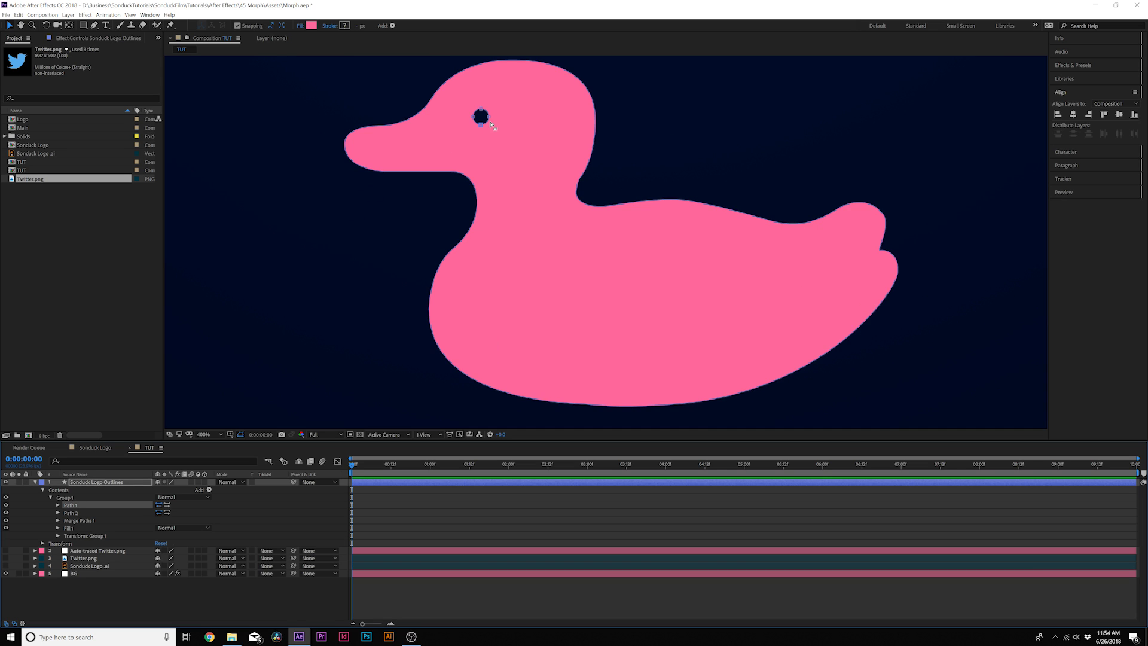
click(70, 513)
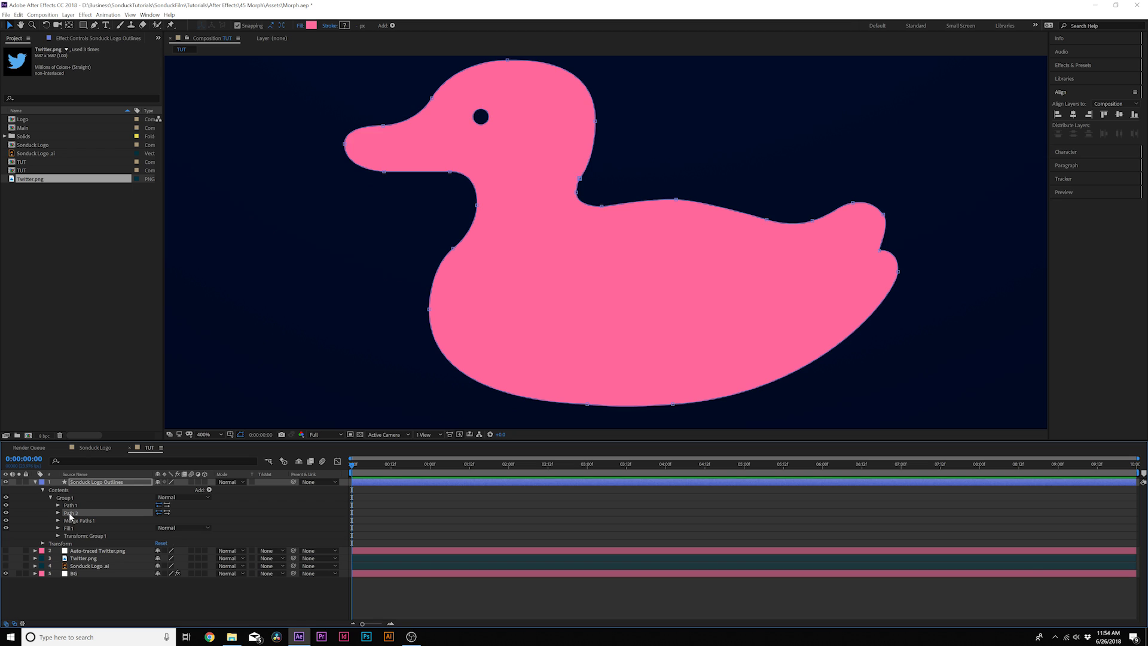
click(76, 506)
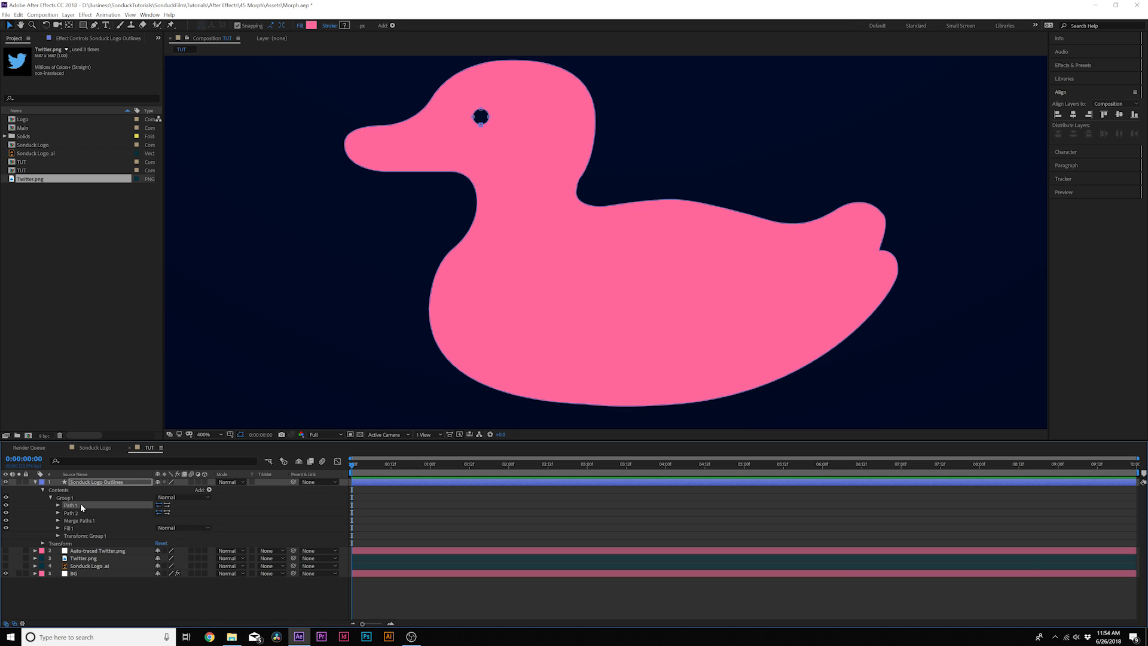
key(Return)
key(Return)
click(70, 513)
key(Return)
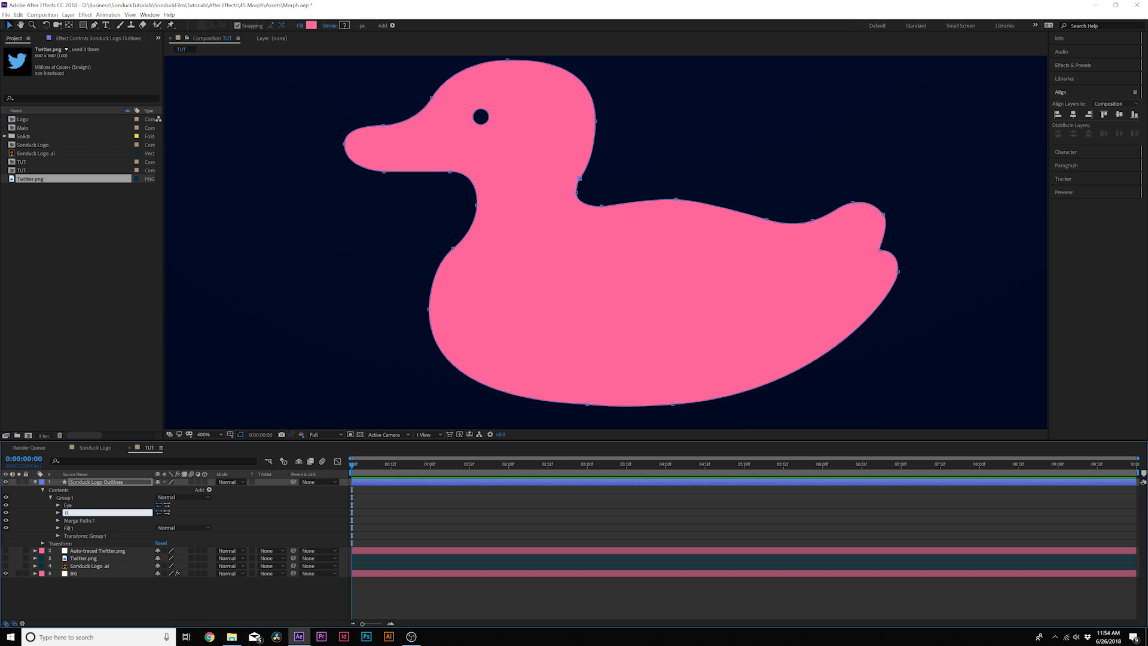
key(Return)
ctrl+click(56, 499)
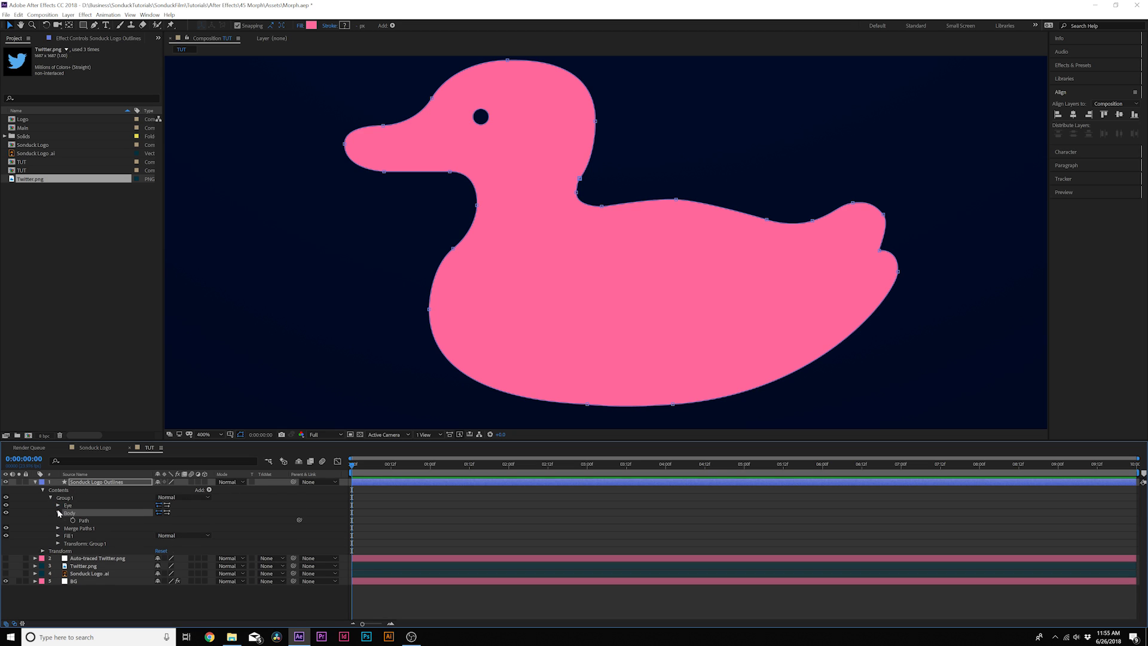
Keyframe the Eye and Body paths at 1 second and paste the Twitter bird path at 1:23.
click(72, 512)
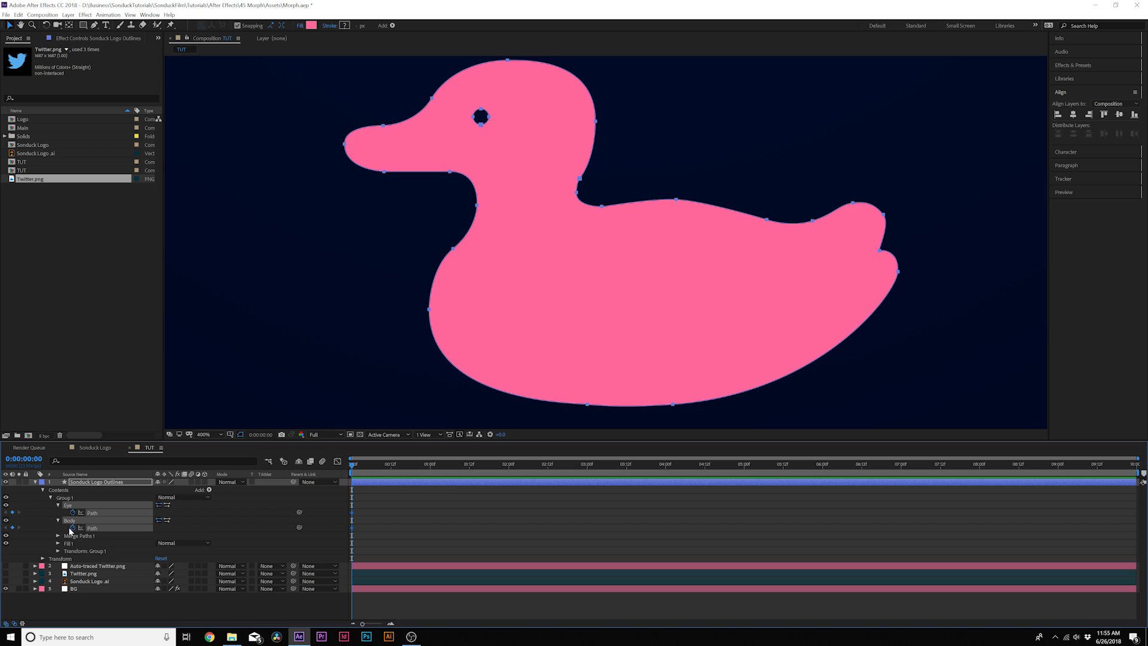
drag(351, 458, 432, 472)
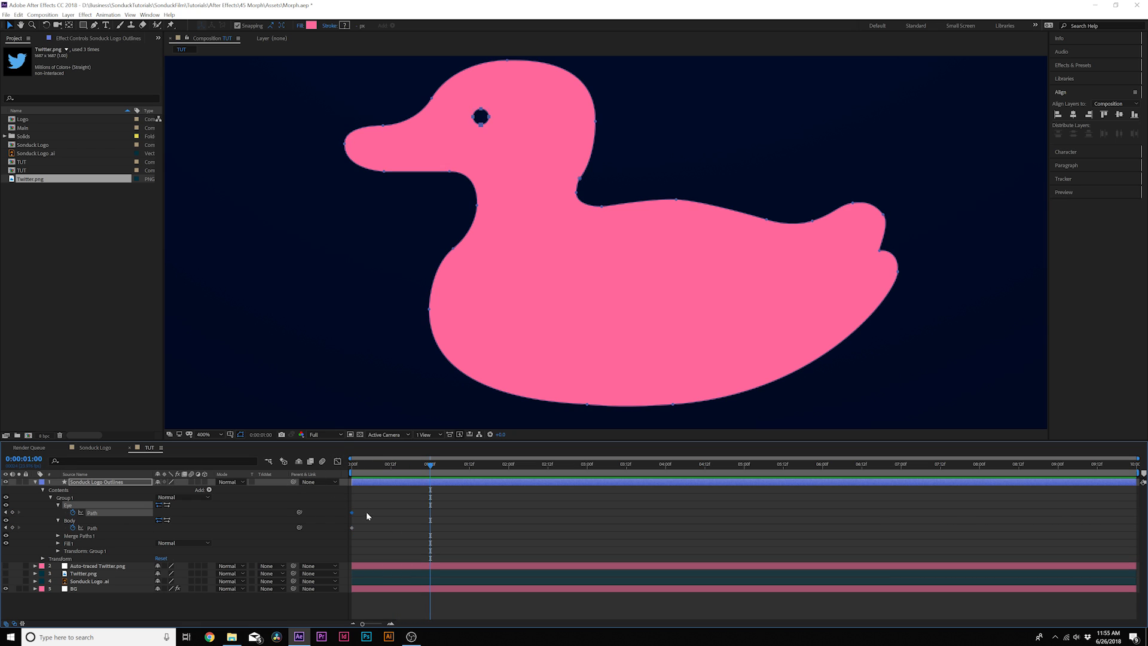
drag(353, 516, 432, 511)
drag(431, 464, 506, 477)
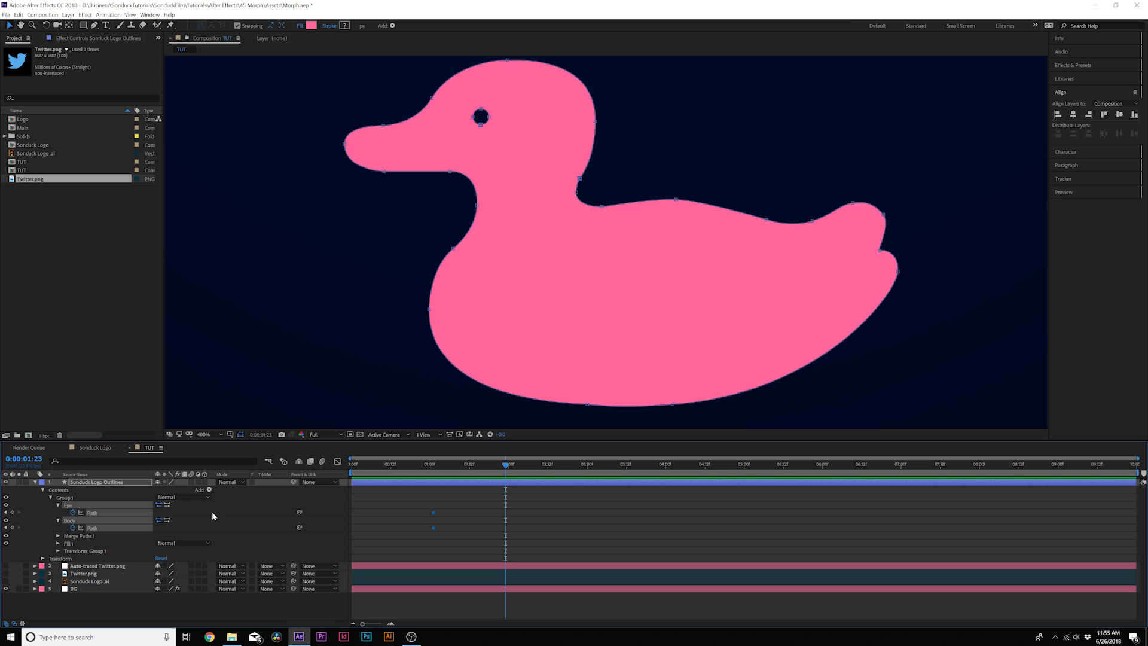
key(ctrl+v)
scroll(365, 279, down, 4)
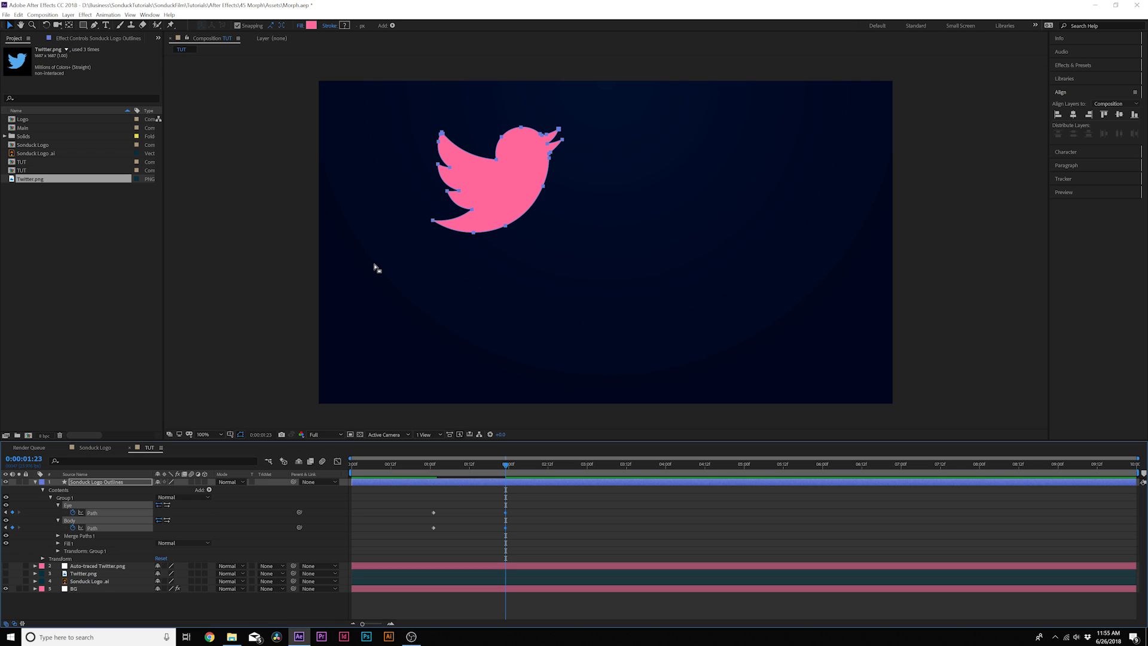
mouse_move(509, 468)
mouse_down()
mouse_move(450, 482)
mouse_move(427, 482)
mouse_move(446, 482)
mouse_move(452, 465)
mouse_move(505, 466)
mouse_move(426, 470)
mouse_move(506, 476)
mouse_up()
click(434, 528)
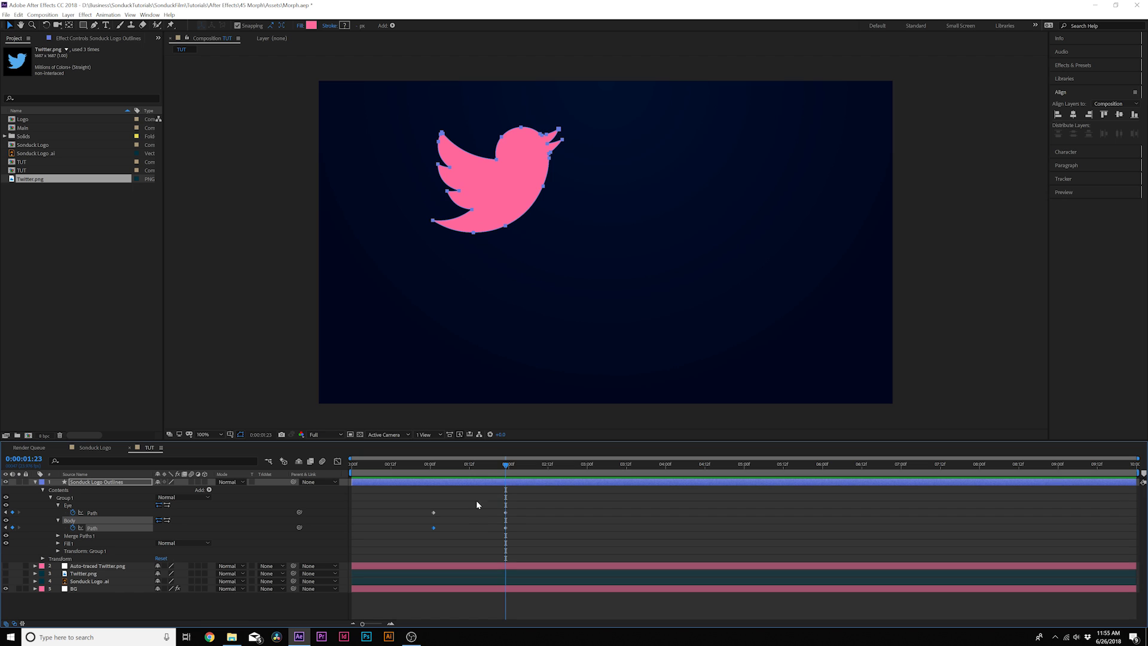
Add an Eye path keyframe just after 1 second and delete the eye's old end keyframe.
click(466, 529)
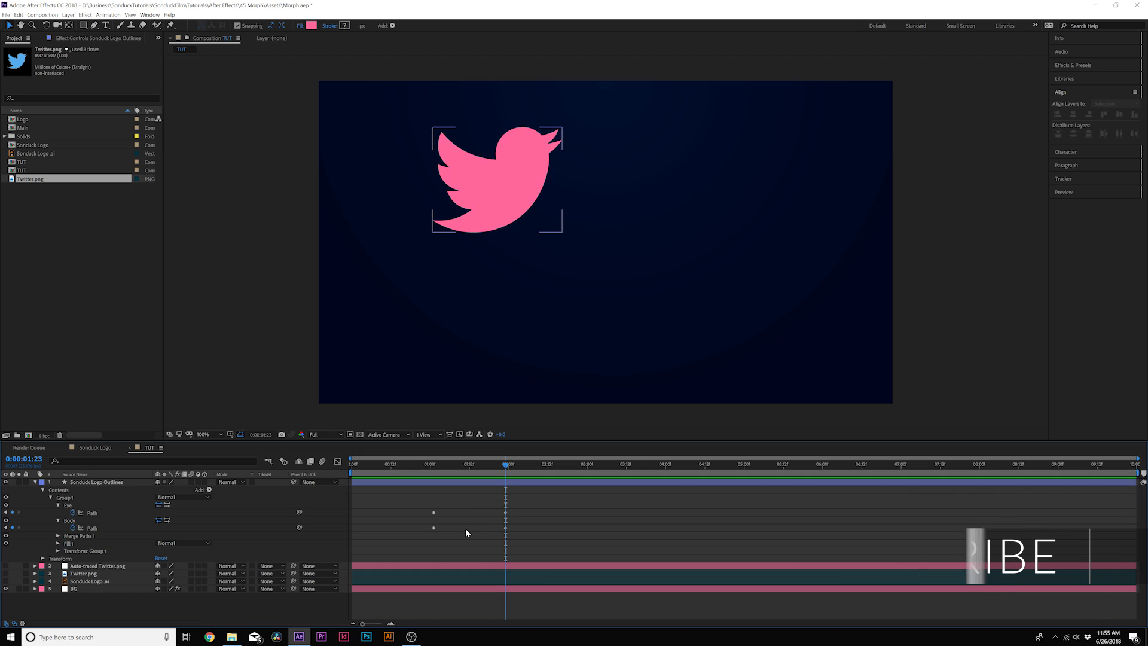
click(71, 507)
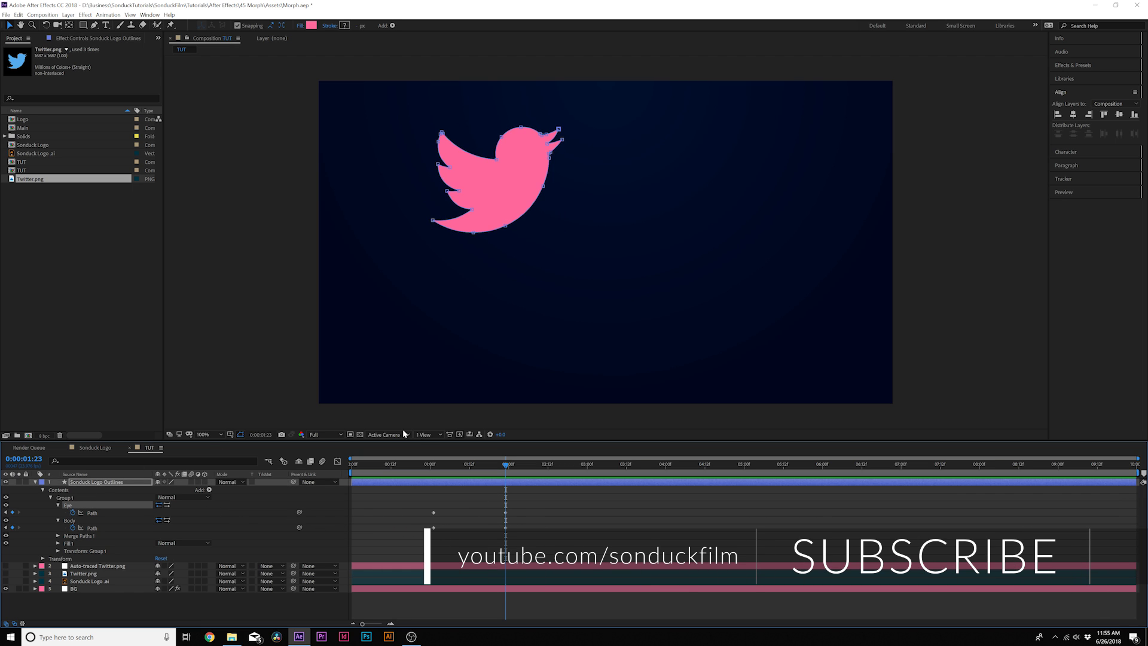
mouse_move(483, 464)
mouse_down()
mouse_move(432, 471)
mouse_move(481, 467)
mouse_move(468, 469)
mouse_up()
key(period)
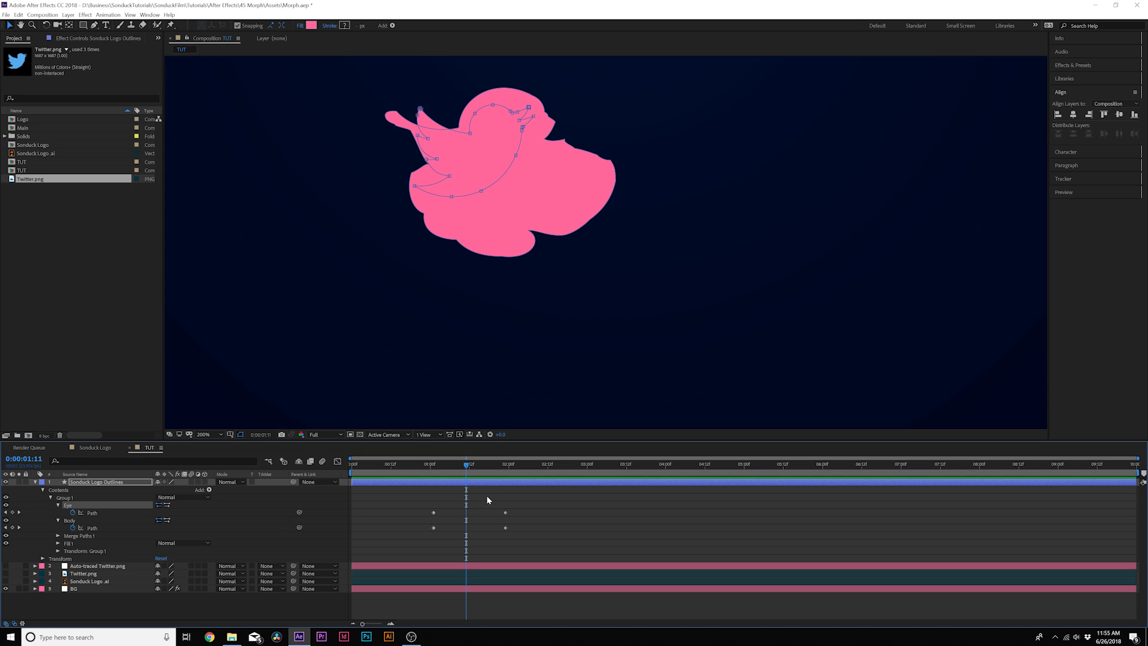
drag(478, 465, 445, 463)
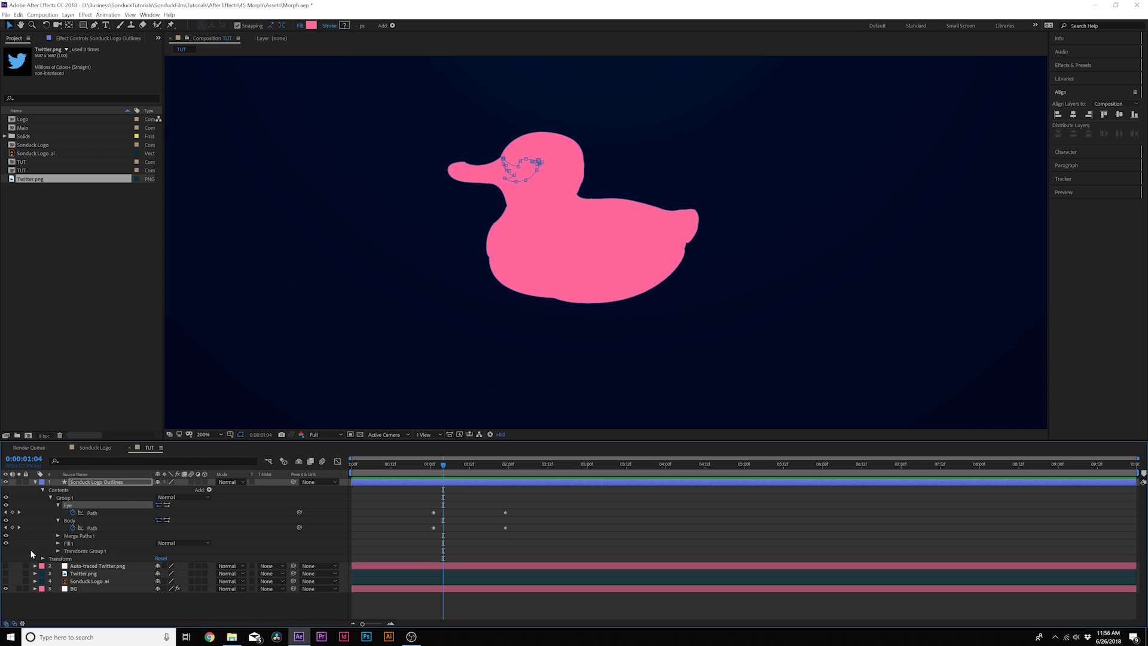
click(12, 512)
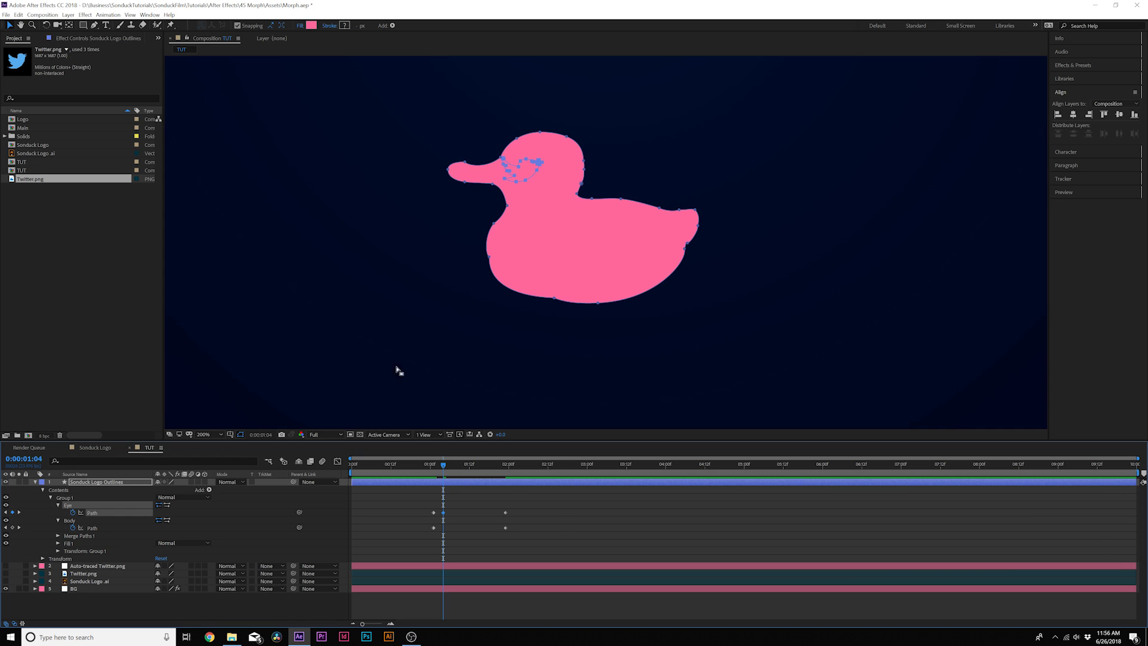
click(505, 512)
key(Delete)
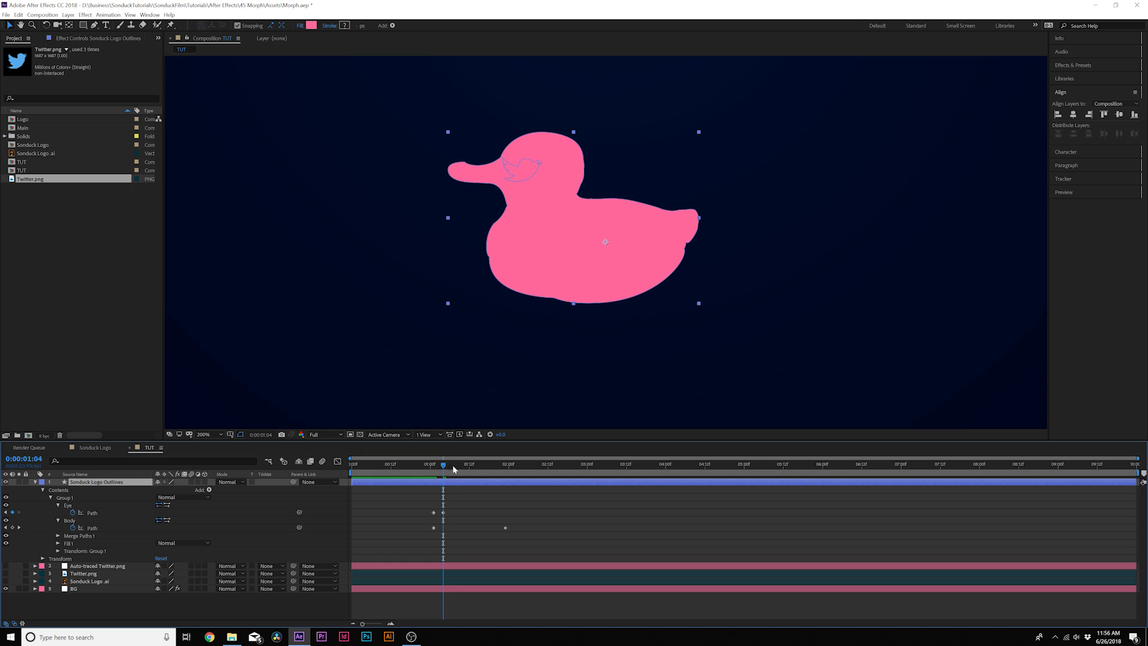
At 1:23, drag the small eye shape inside the bird's body and view at 100%.
drag(454, 466, 505, 466)
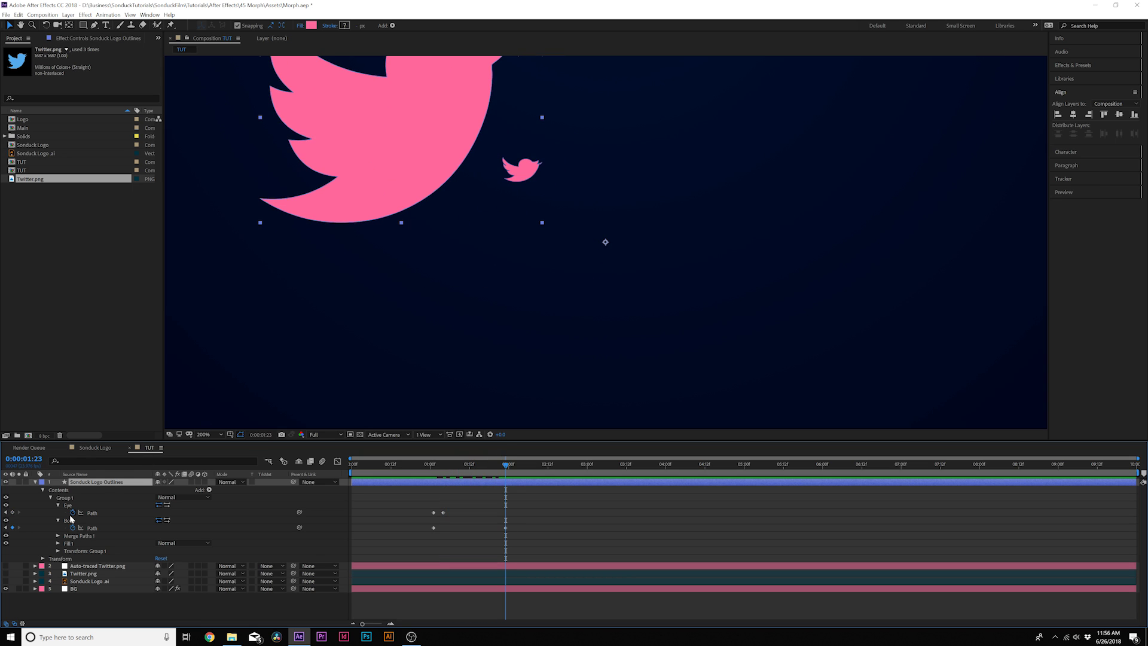
click(90, 513)
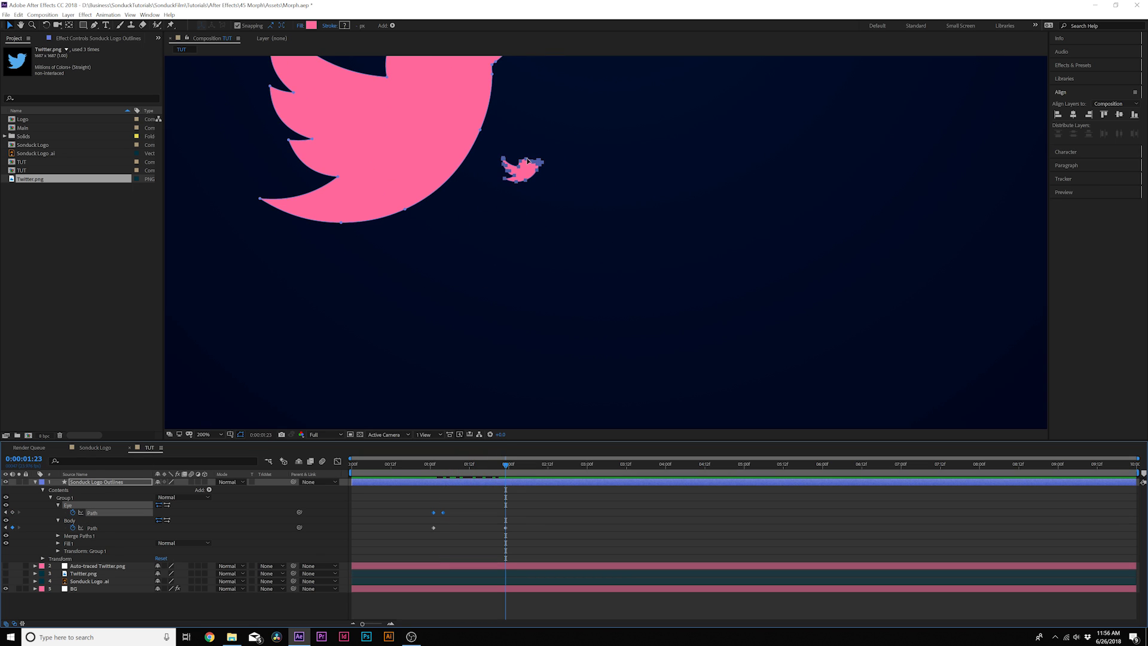
drag(528, 162, 401, 121)
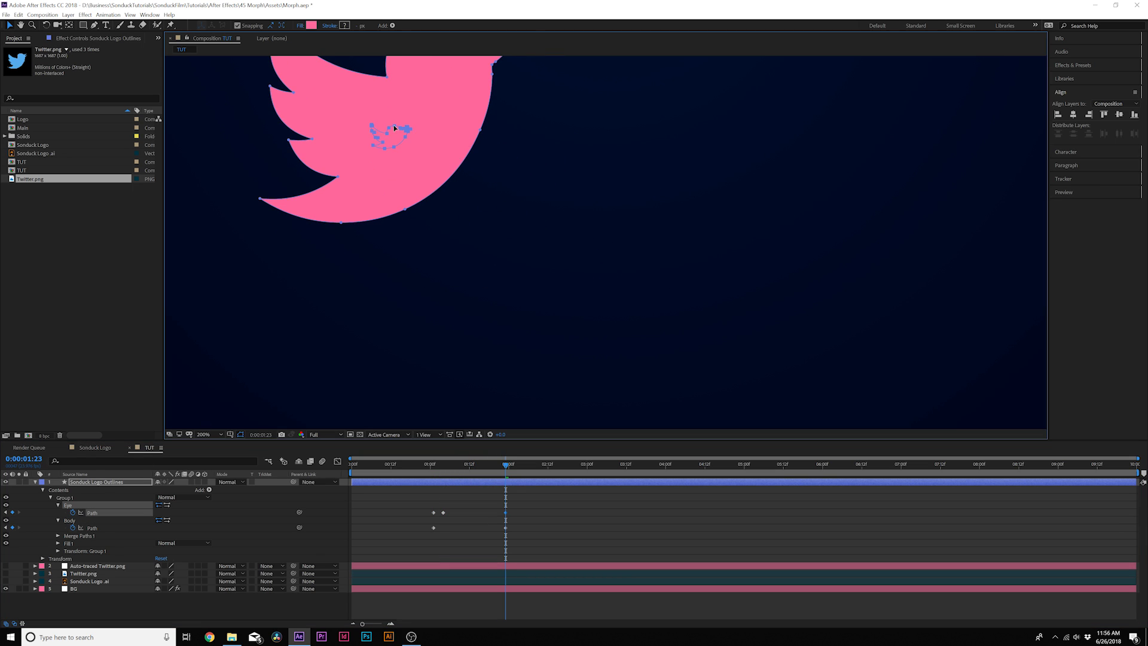
click(516, 509)
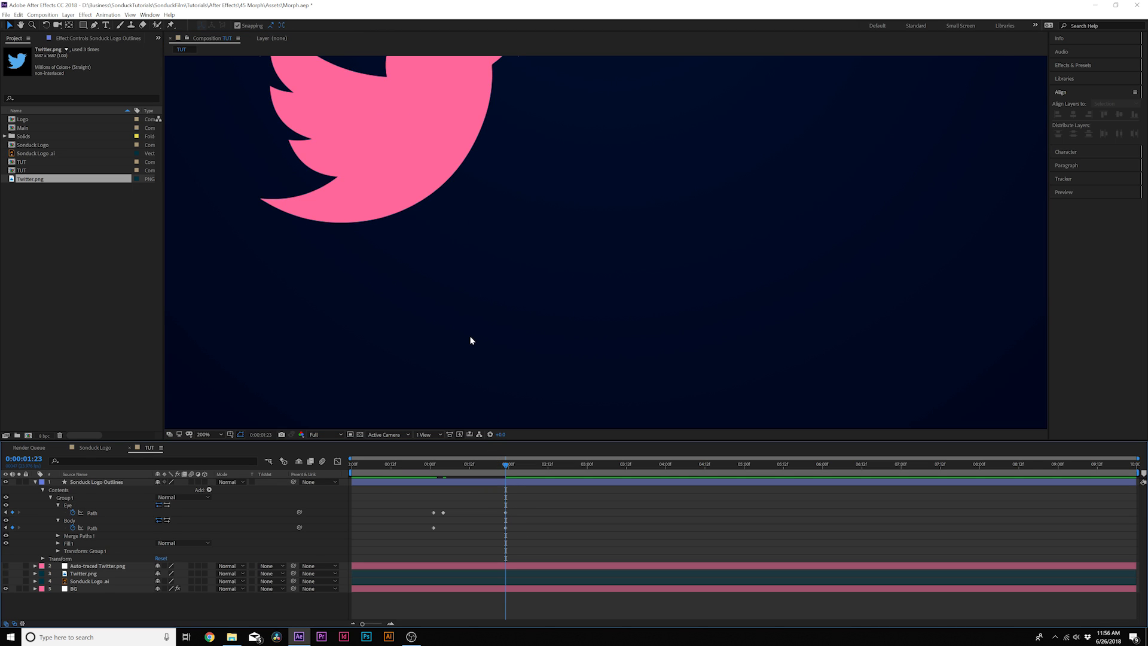
key(slash)
Set a Position keyframe on Group 1's Transform at 1:01.
mouse_move(507, 465)
mouse_down()
mouse_move(406, 469)
mouse_move(507, 475)
mouse_up()
click(66, 497)
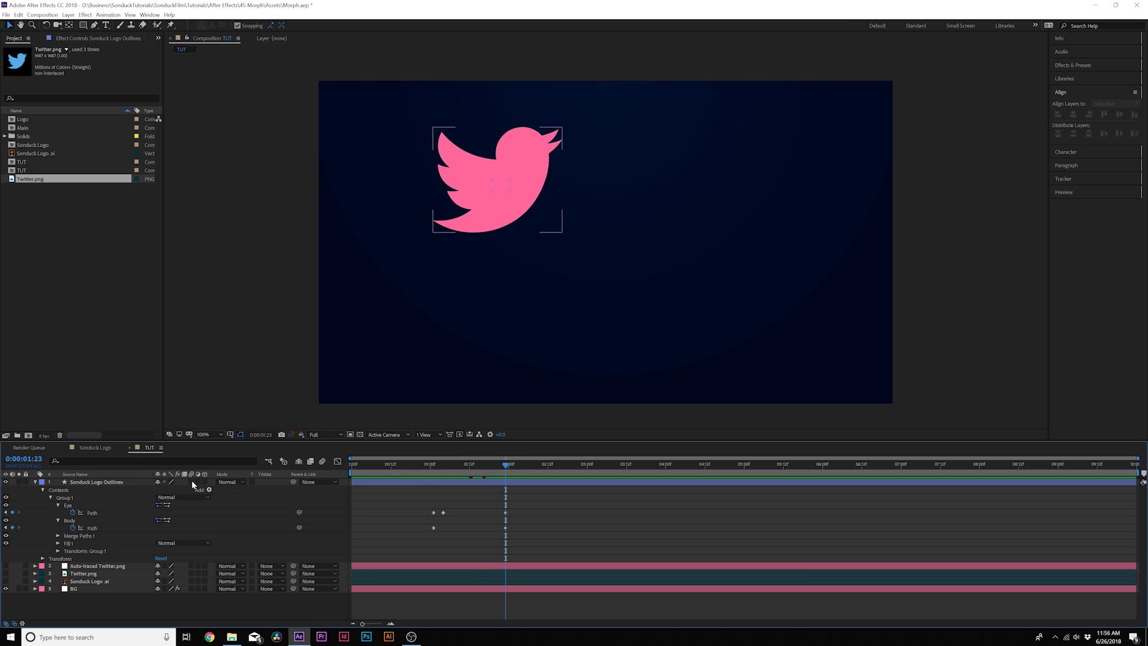
click(425, 289)
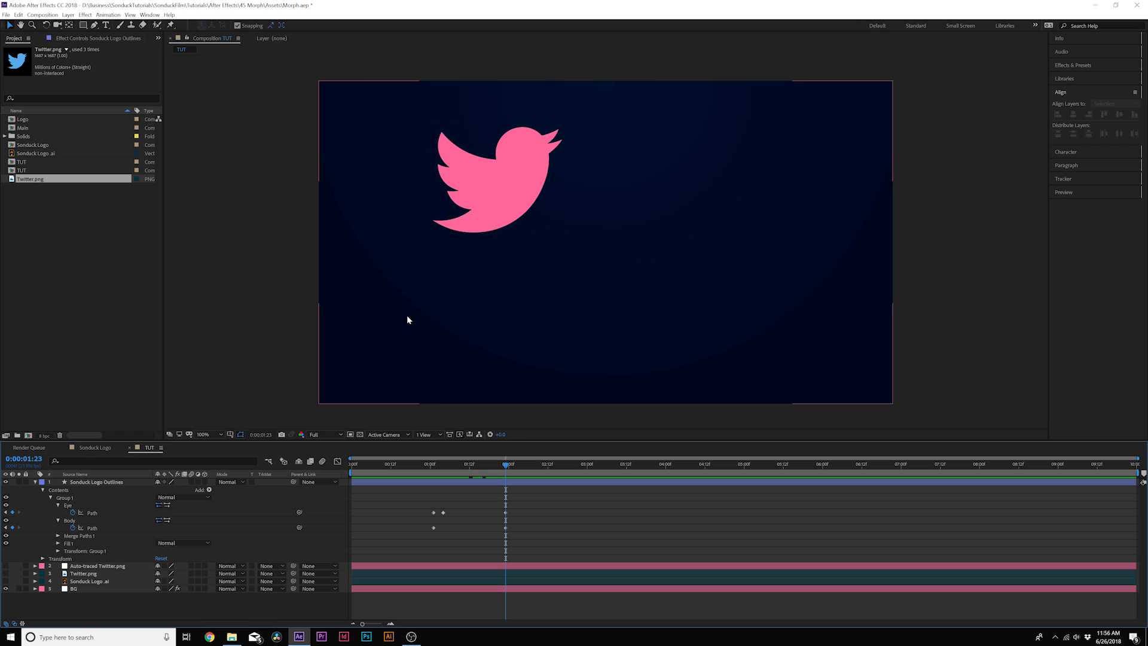
click(306, 496)
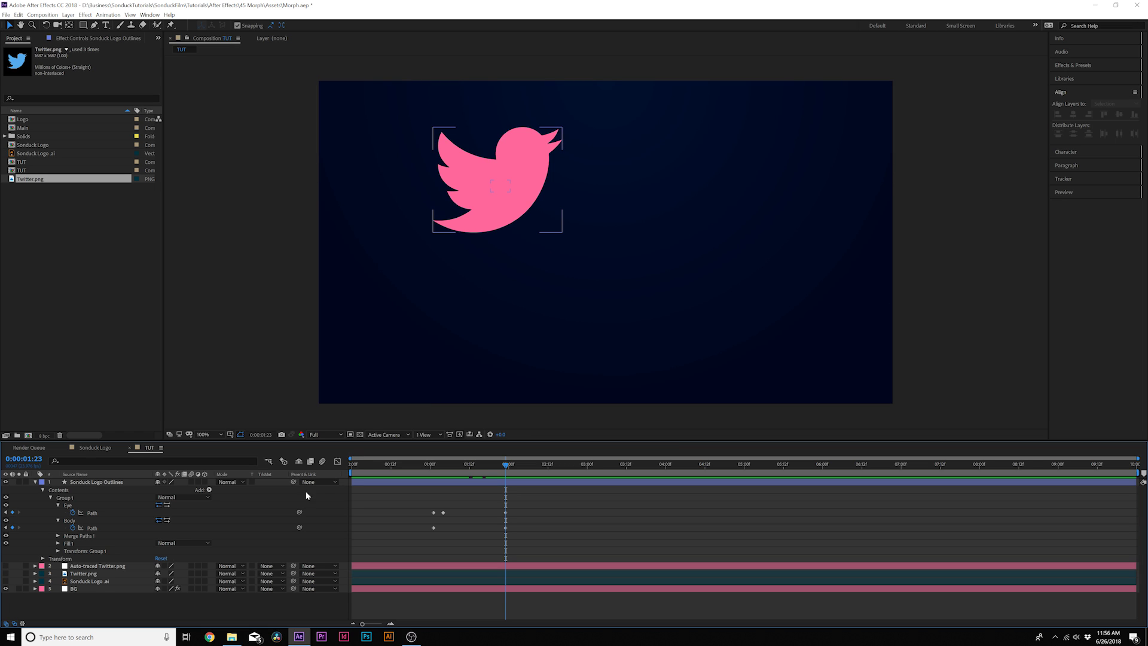
click(99, 483)
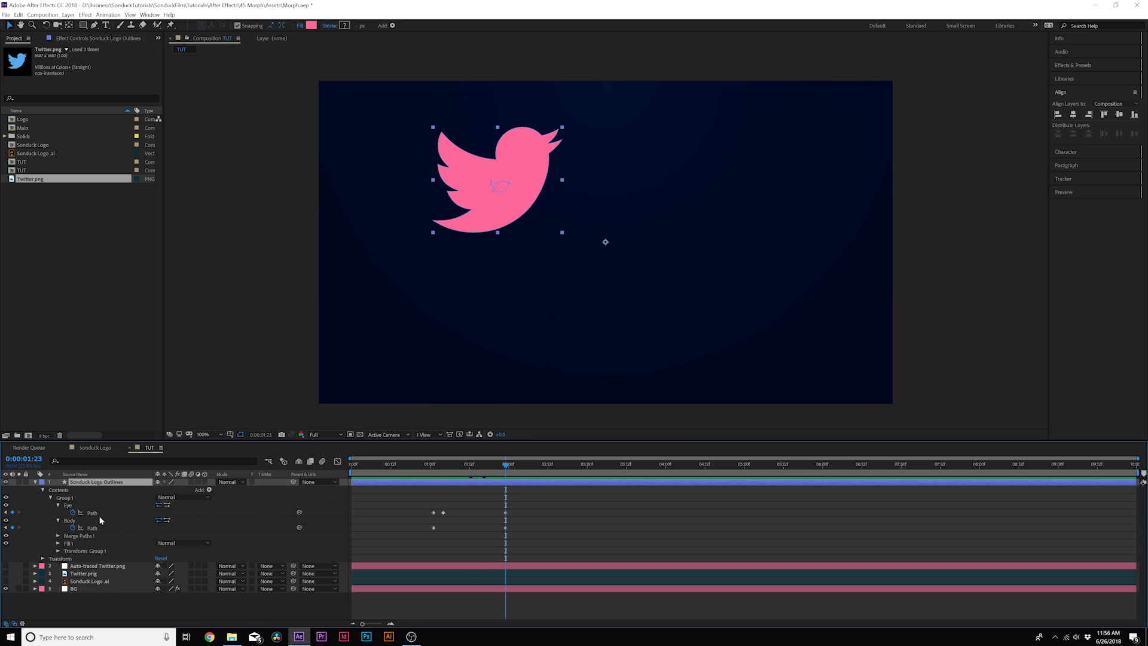
click(58, 553)
click(93, 559)
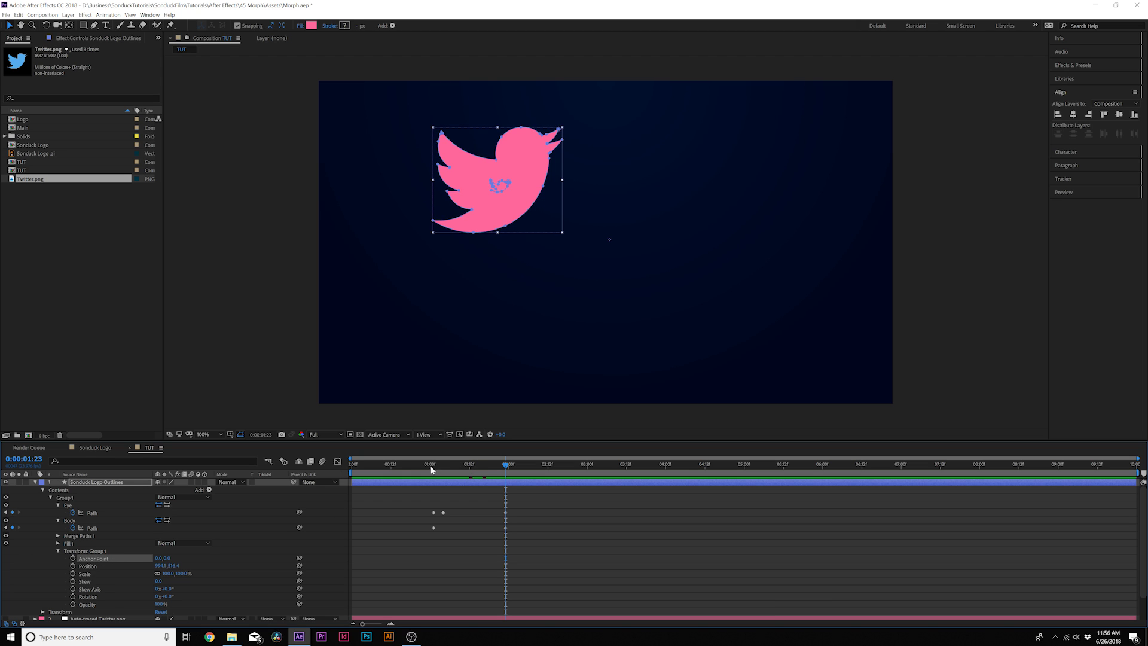
drag(432, 464, 433, 464)
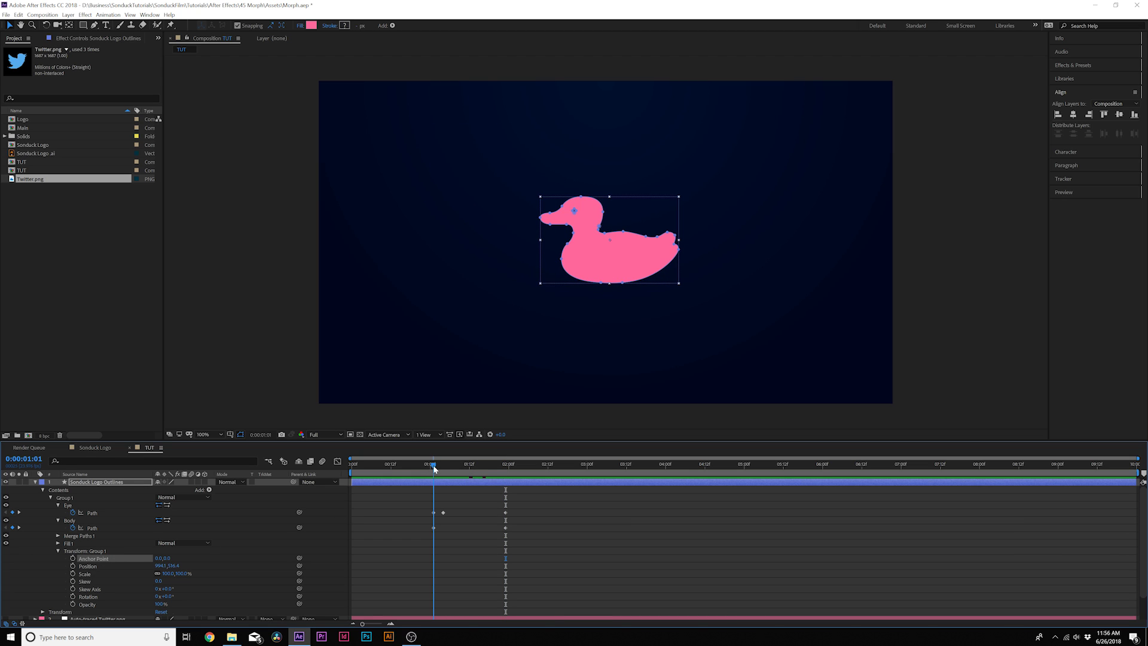
click(73, 566)
At 1:23, drag and nudge the bird into the centre of the frame.
drag(464, 464, 506, 469)
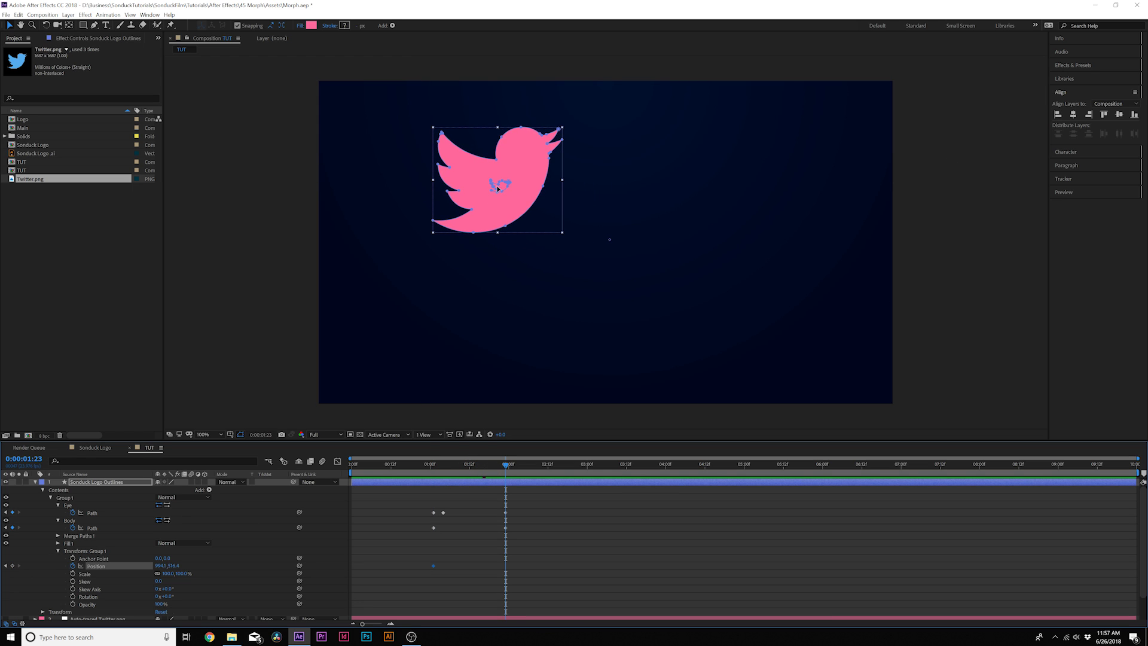
drag(521, 171, 630, 236)
key(semicolon)
key(apostrophe)
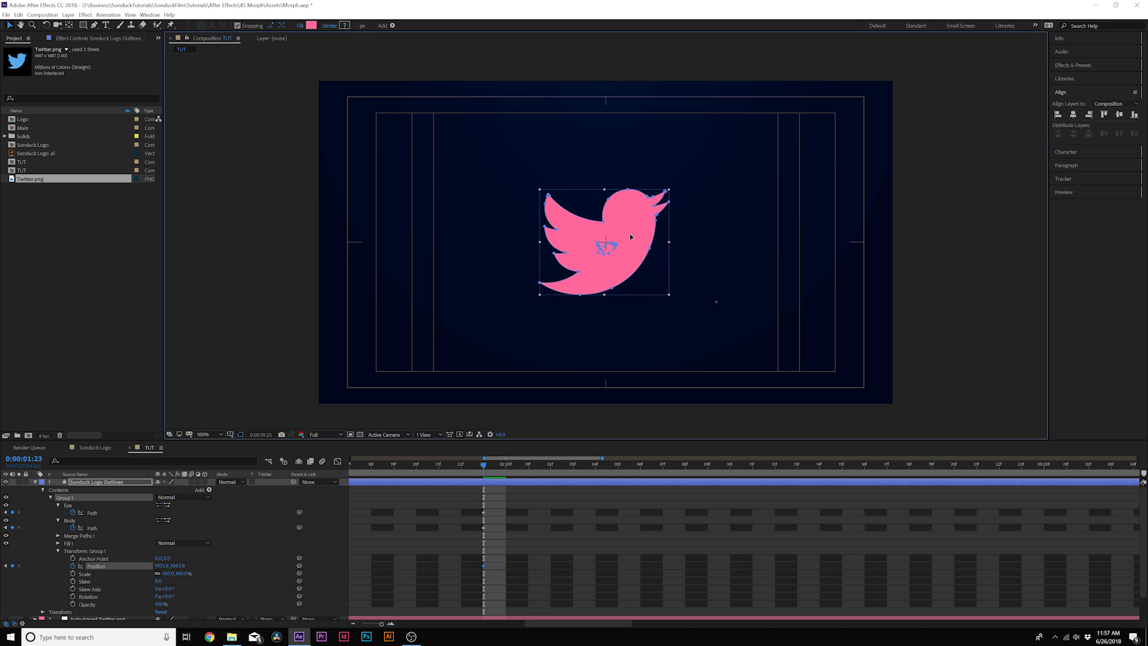
key(minus)
key(minus)
key(minus)
click(512, 508)
click(485, 465)
drag(484, 468, 517, 482)
Set the logo shape's fill colour to white.
click(107, 482)
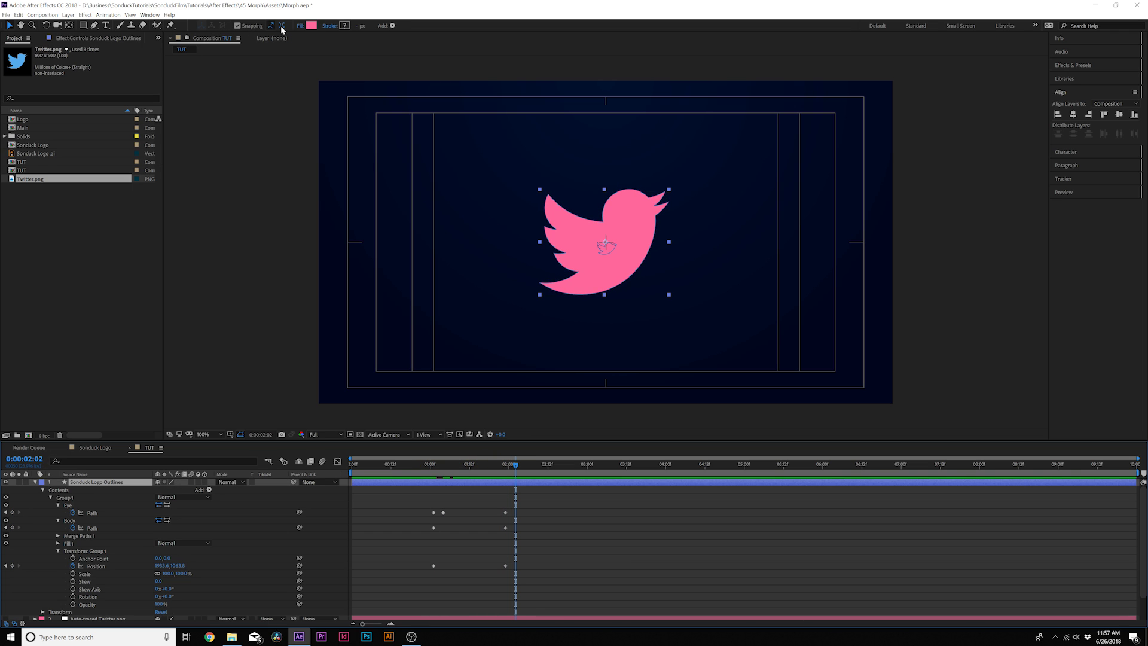
click(311, 25)
drag(179, 173, 133, 136)
key(Return)
click(547, 509)
drag(516, 464, 538, 488)
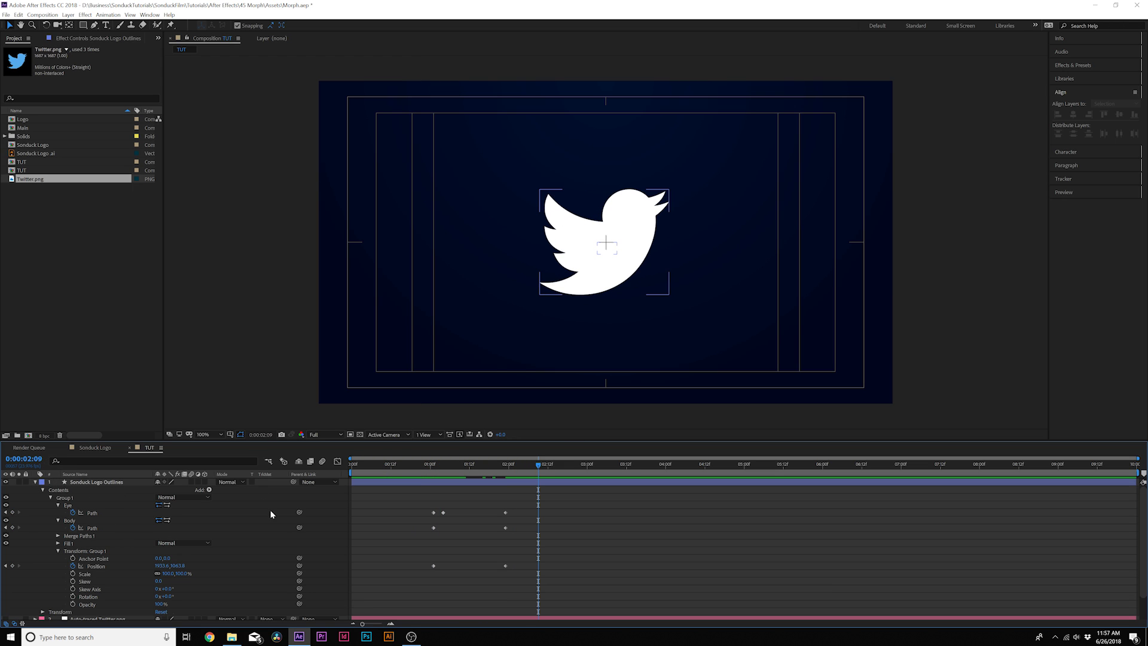
Keyframe Fill 1 Color and eyedrop the Twitter blue from Twitter.png at 1:23.
click(58, 543)
drag(430, 465, 505, 468)
click(73, 565)
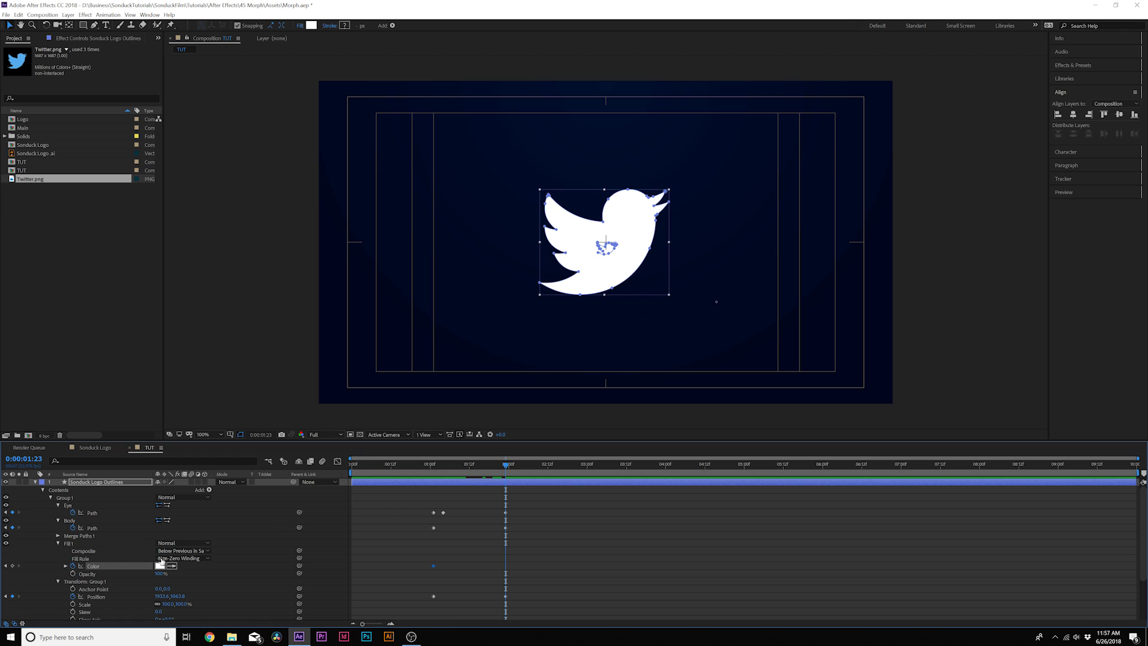
scroll(65, 551, down, 3)
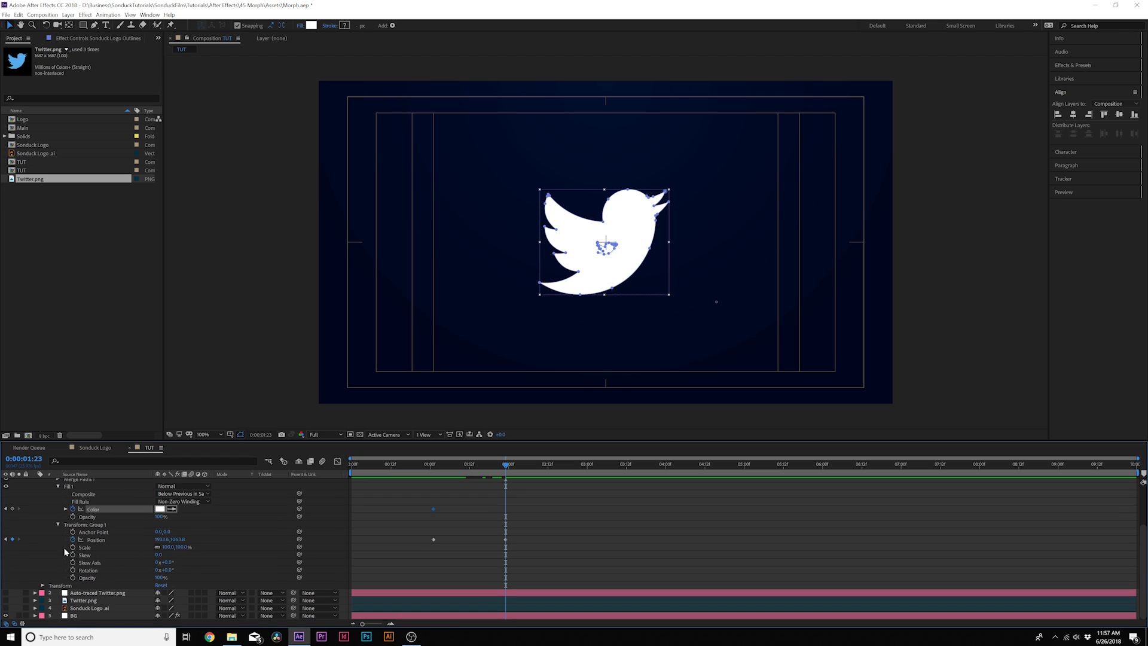
click(6, 600)
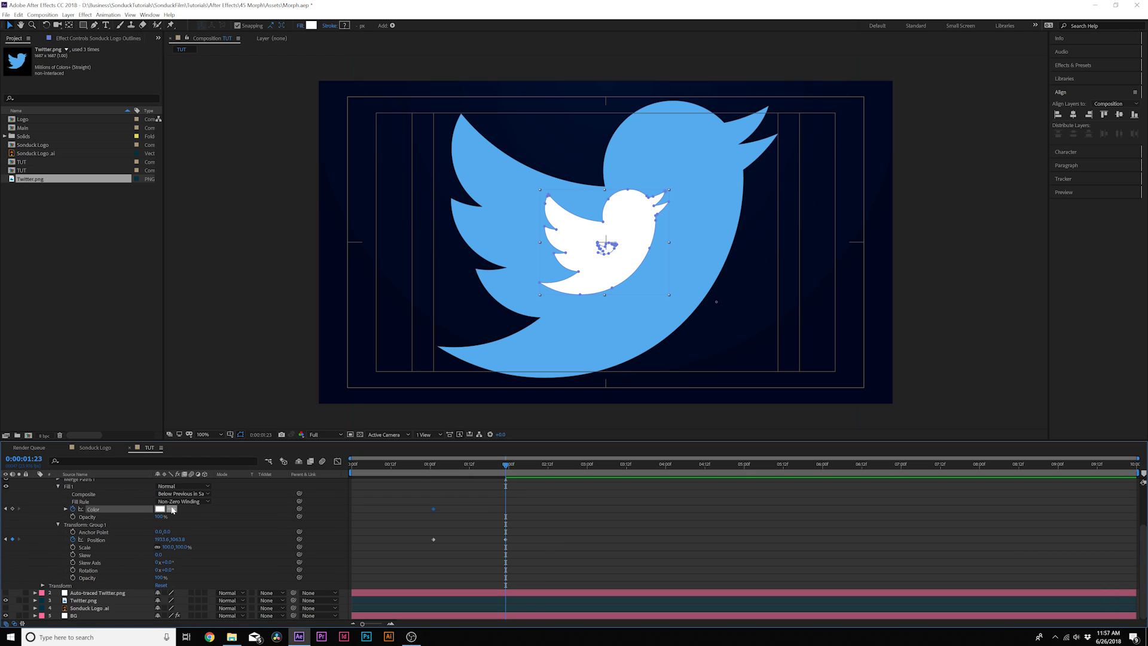
click(172, 509)
click(502, 199)
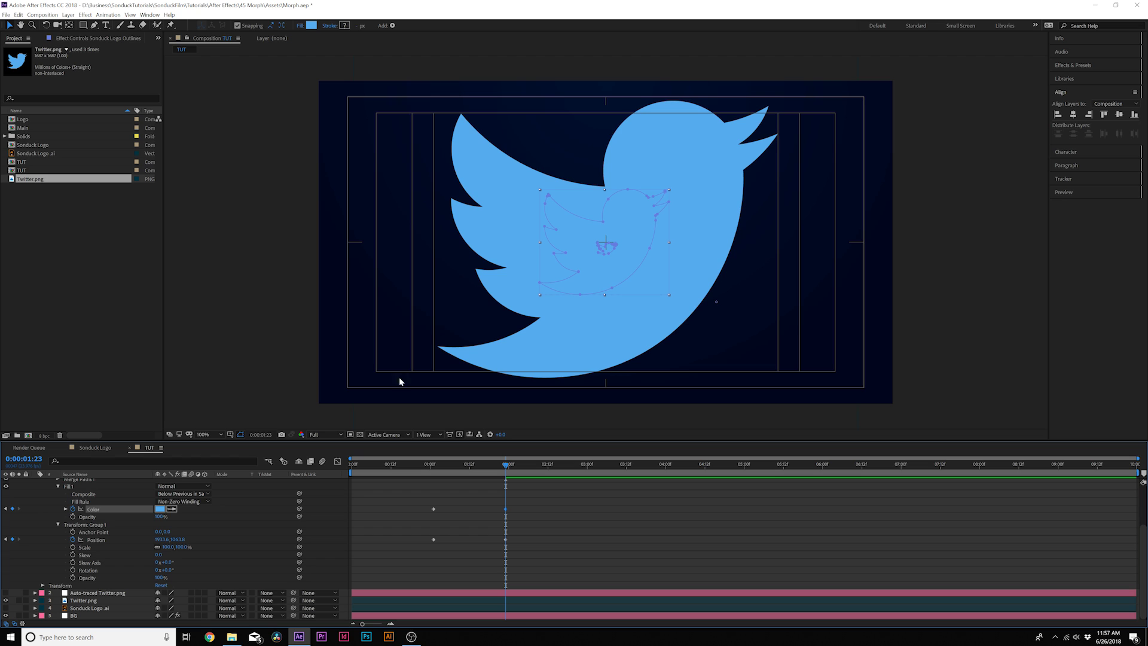
click(6, 600)
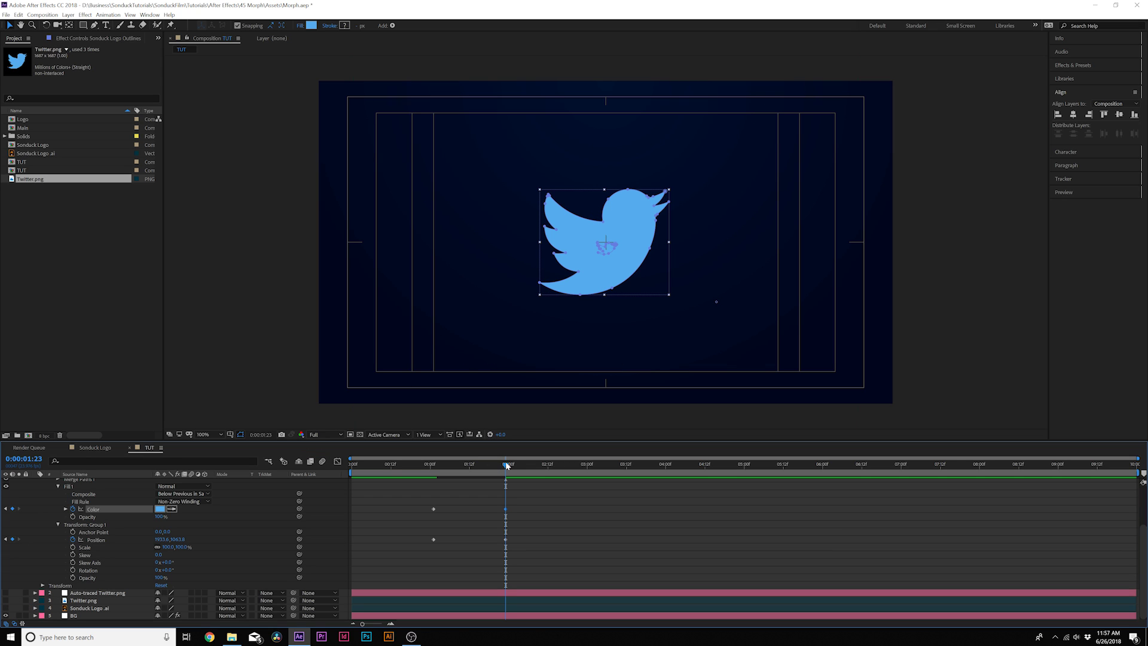
Check the white-to-blue change, hide the safe-area guides, and collapse the logo layer.
drag(506, 466, 533, 470)
click(389, 521)
key(apostrophe)
scroll(41, 474, up, 5)
click(34, 481)
click(81, 481)
click(84, 482)
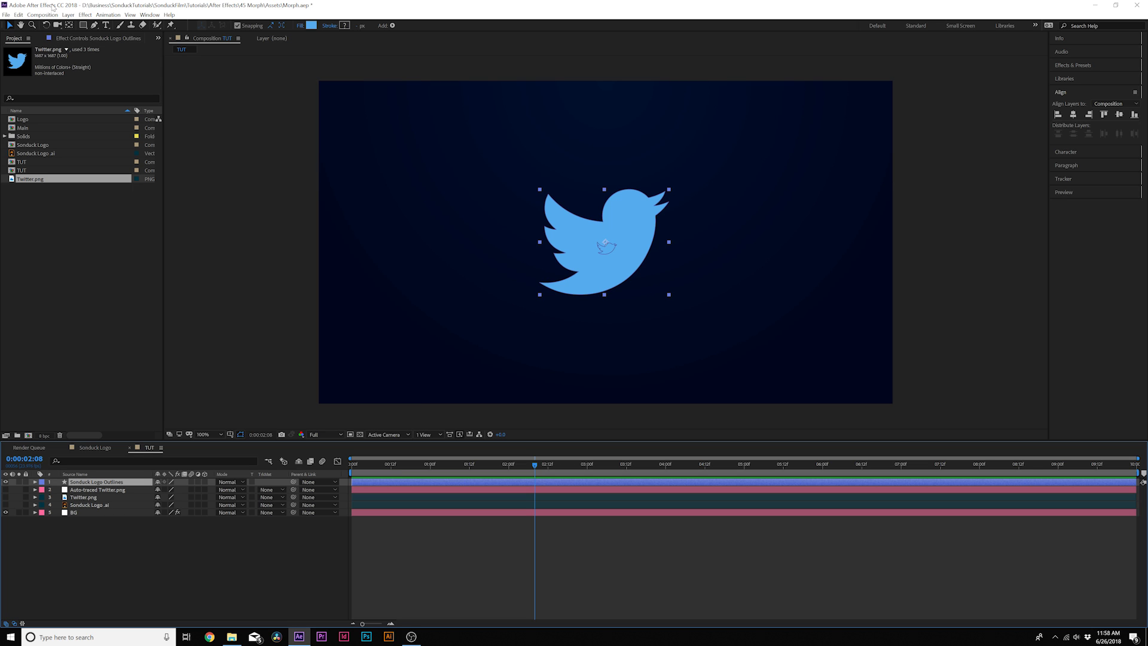
Duplicate the logo layer and delete the original's blue colour keyframe.
click(19, 14)
click(36, 121)
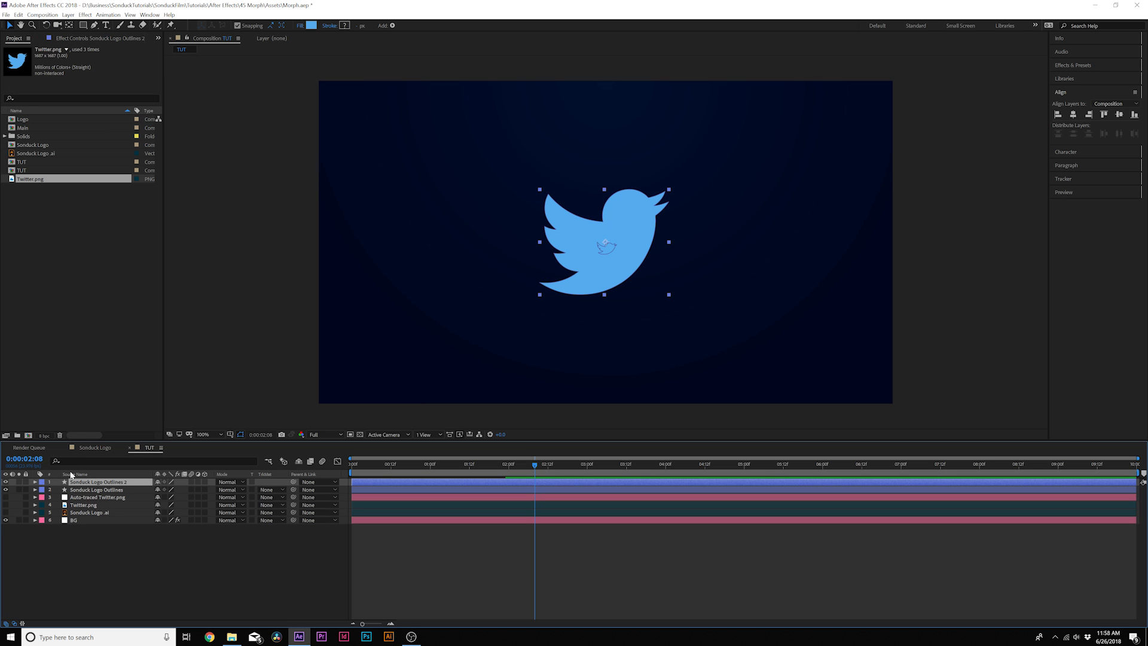
click(96, 490)
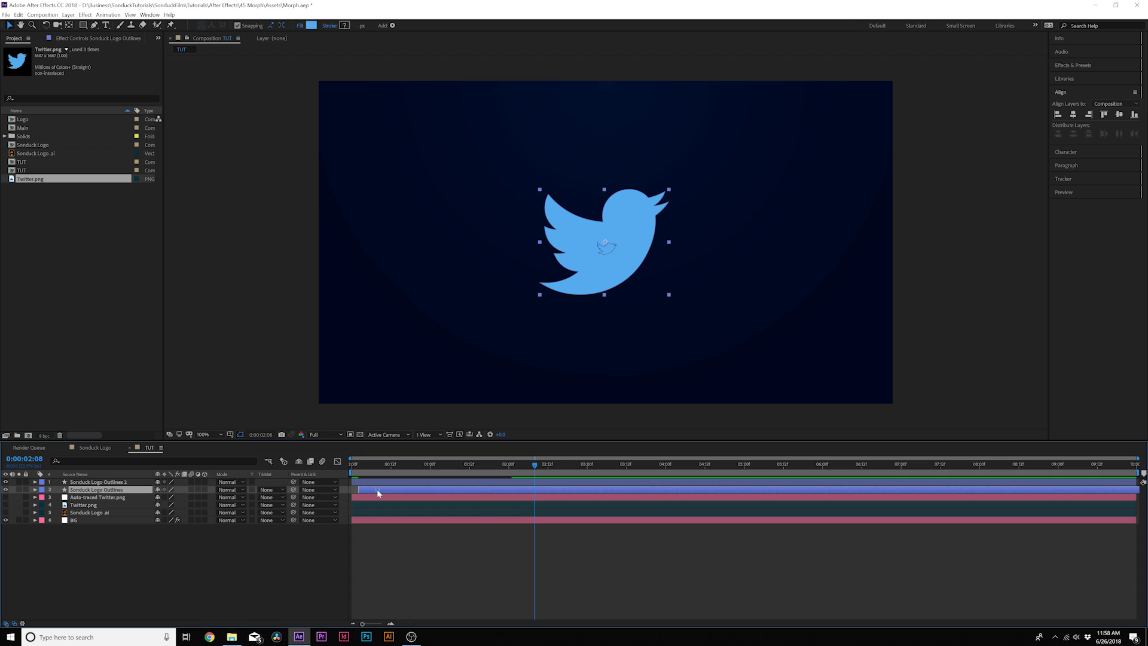
key(u)
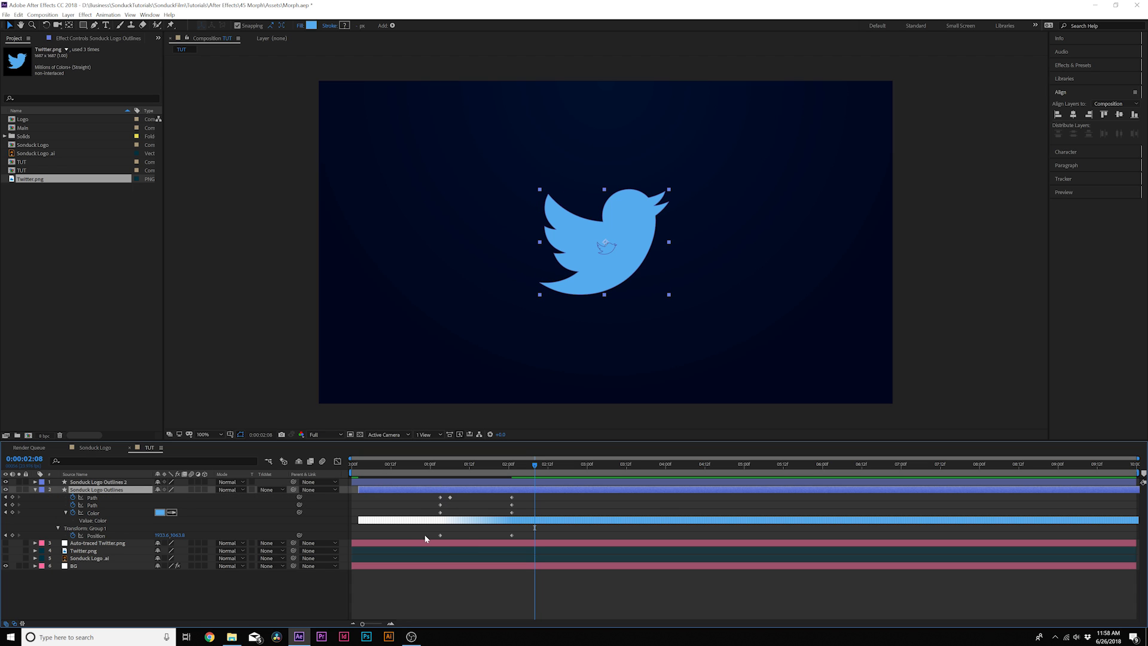
click(511, 512)
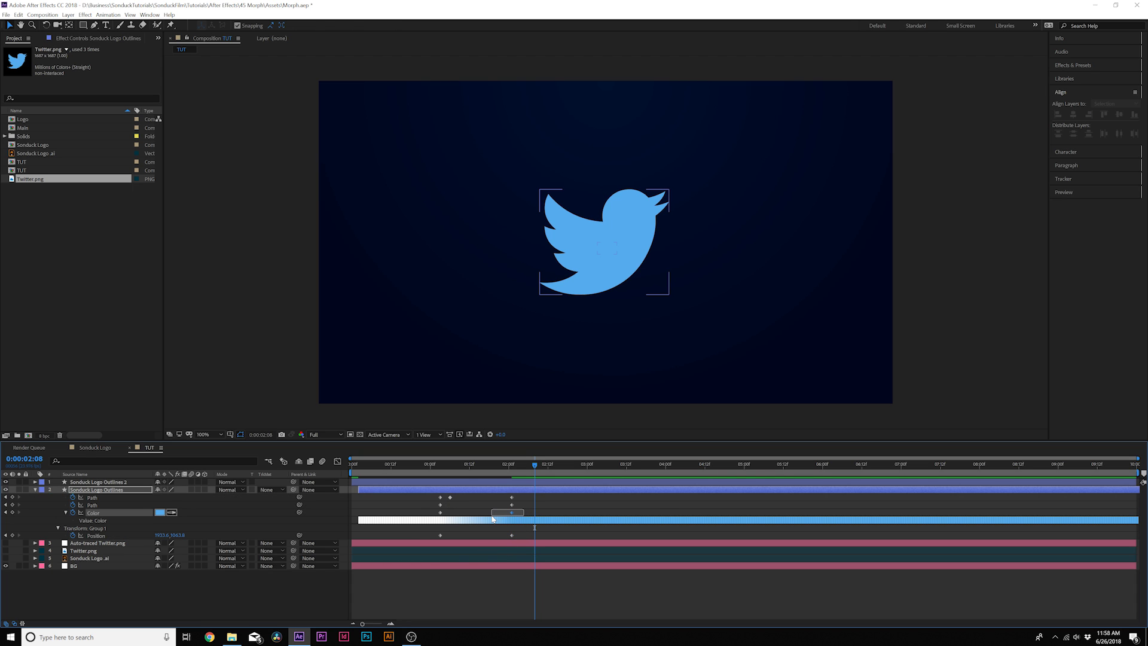
key(Delete)
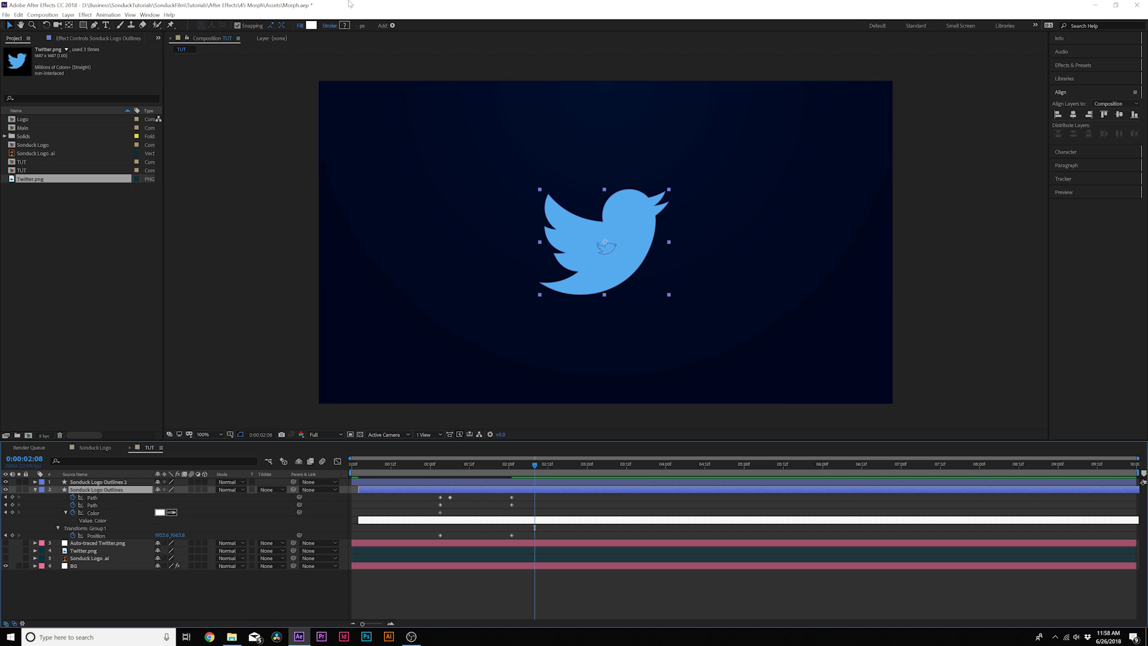
Give that layer a green 00FF78 fill that turns magenta mid-morph.
click(311, 26)
drag(259, 191, 262, 204)
click(247, 135)
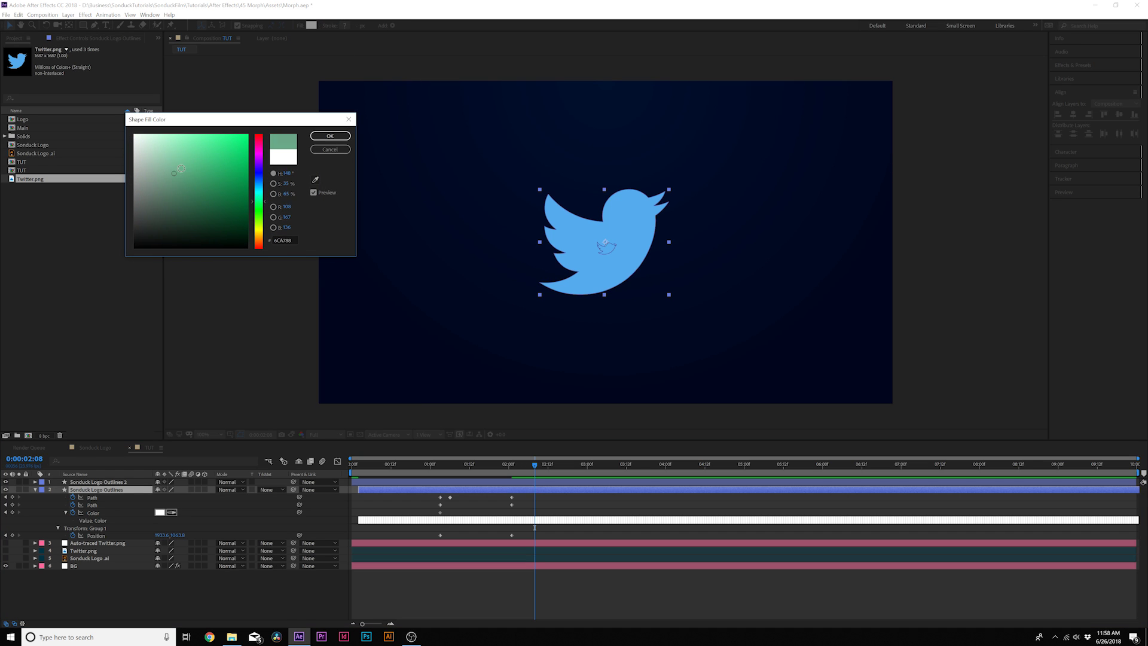
click(330, 136)
drag(383, 461, 487, 465)
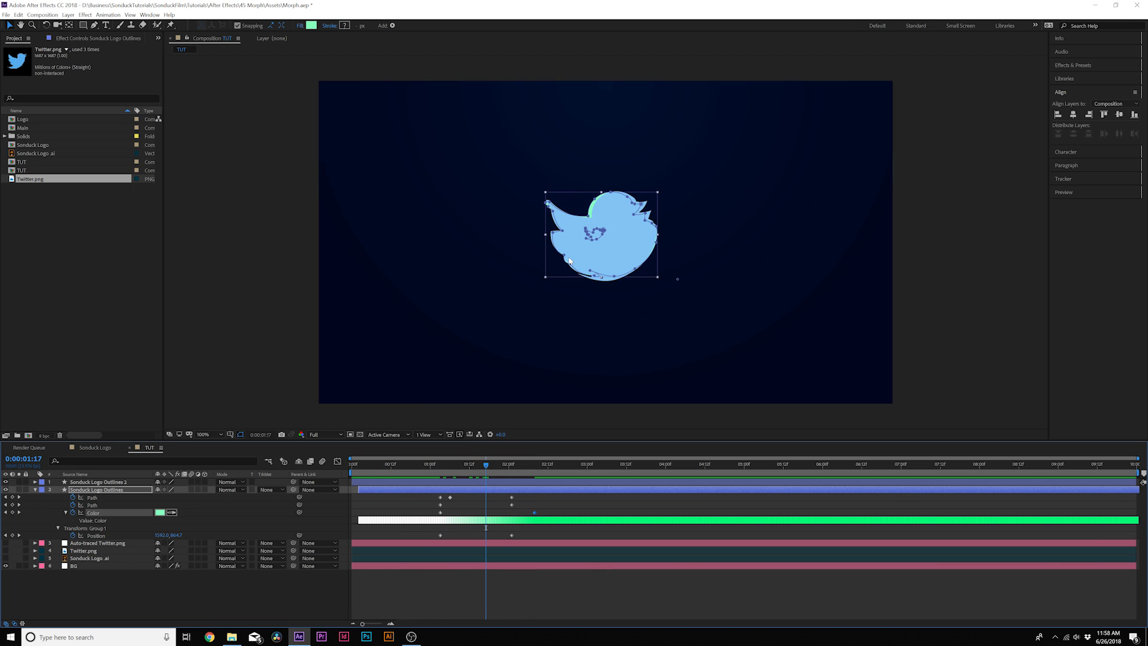
click(311, 25)
click(248, 157)
drag(259, 157, 259, 144)
click(317, 136)
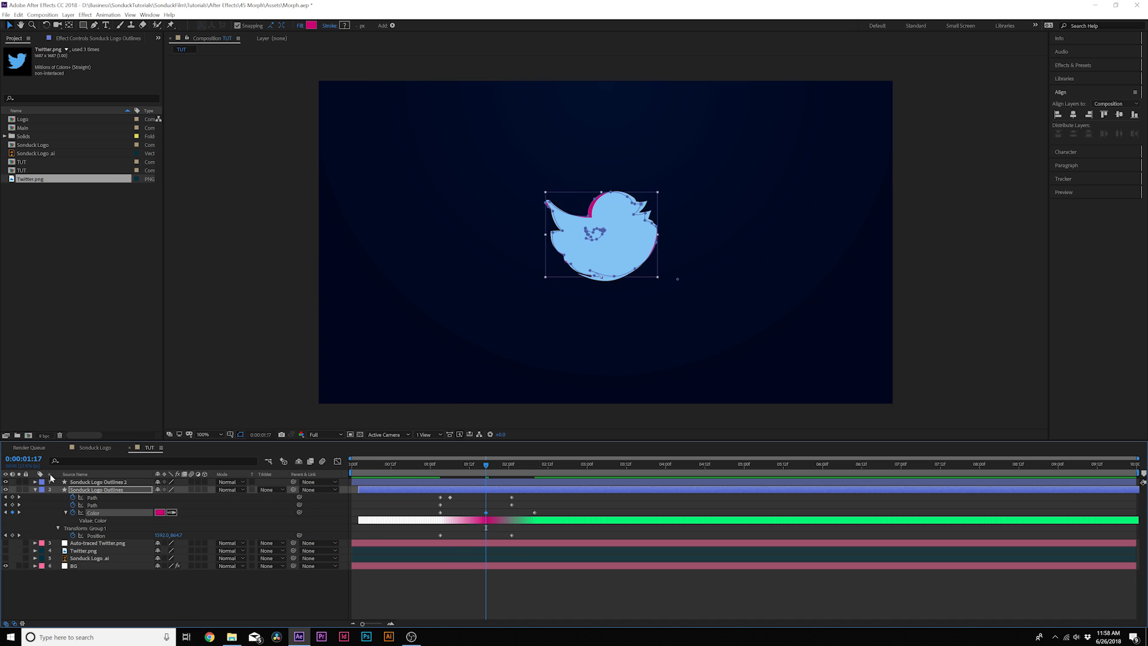
Duplicate it as Sonduck Logo Outlines 3, delay it a few frames, and colour it orange CD8500.
click(87, 489)
key(ctrl+d)
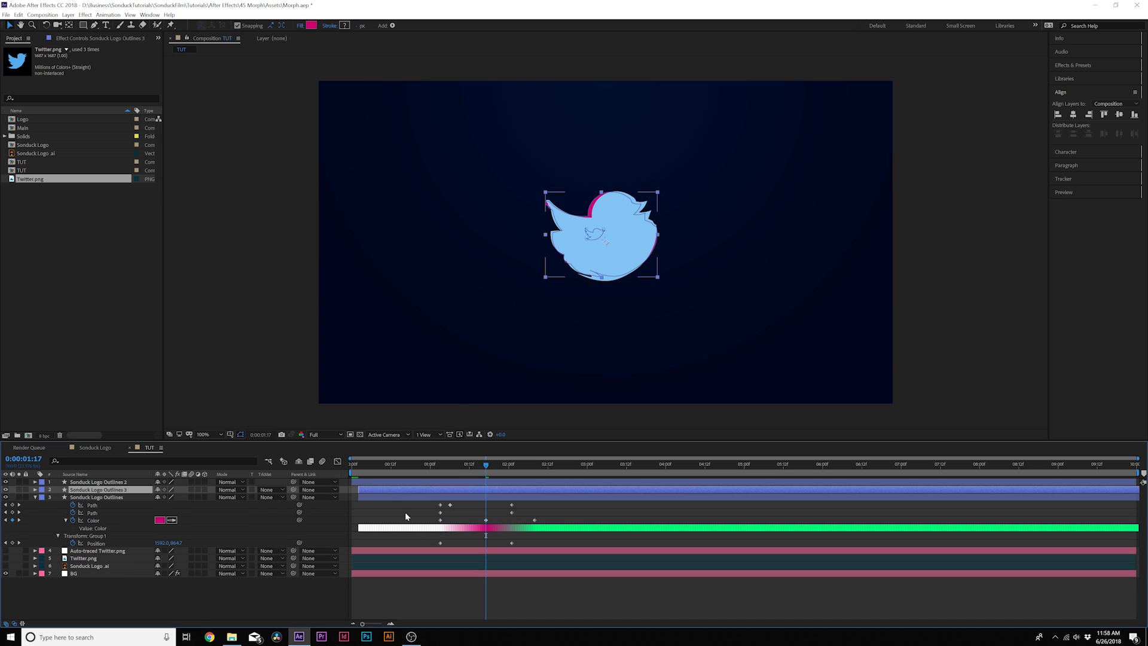
drag(374, 497, 385, 498)
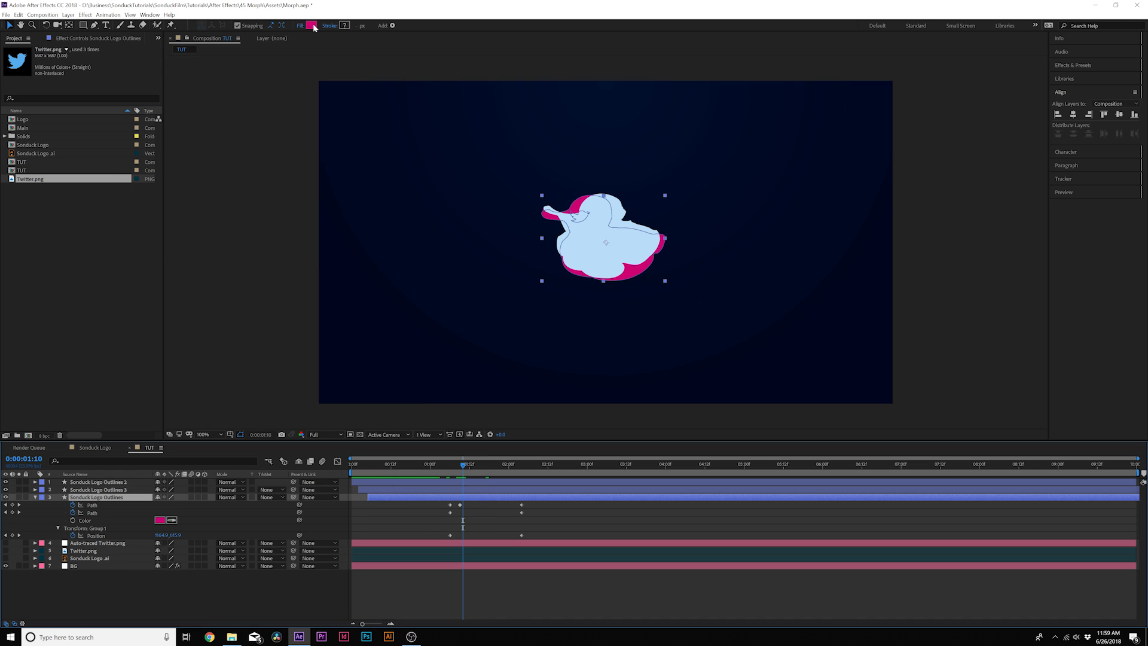
click(311, 25)
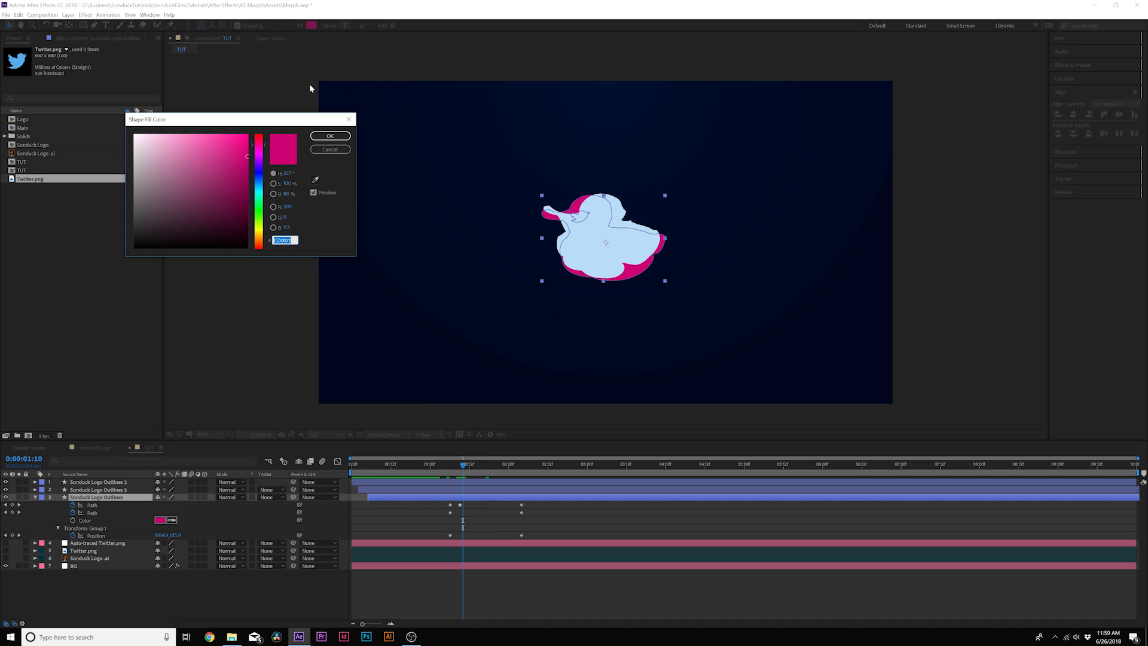
drag(259, 190, 266, 239)
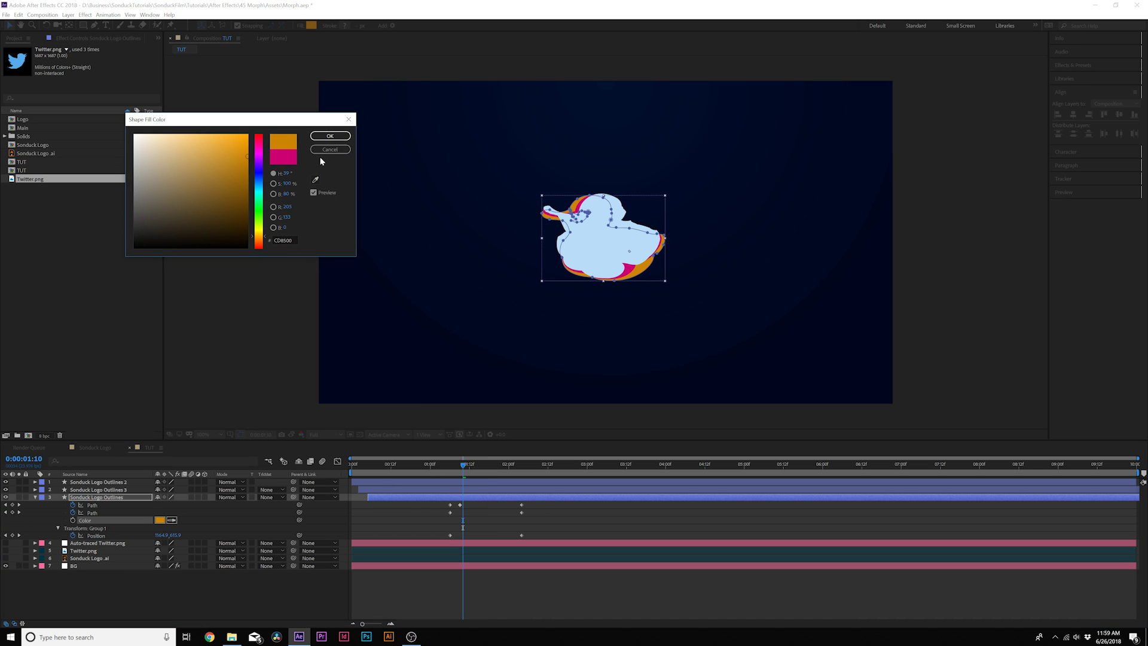
click(330, 135)
Show the shape layers' keyframes and select the Path keyframes of layers 2 and 3.
click(245, 608)
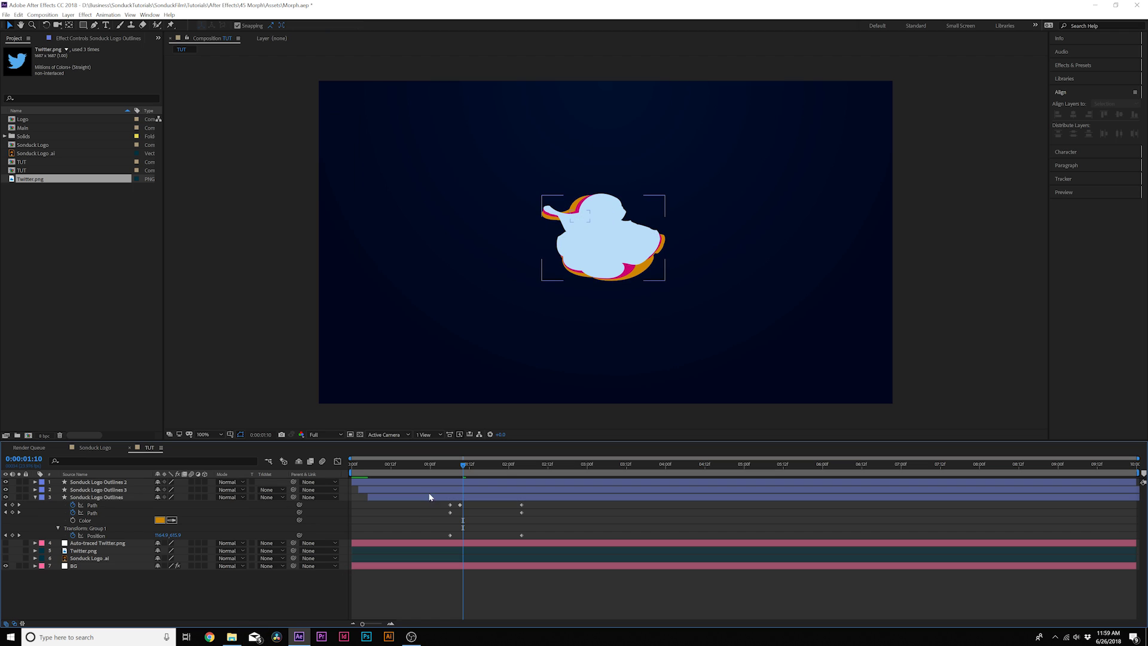
drag(442, 464, 418, 503)
key(ctrl+a)
key(u)
drag(525, 540, 429, 553)
drag(537, 581, 439, 590)
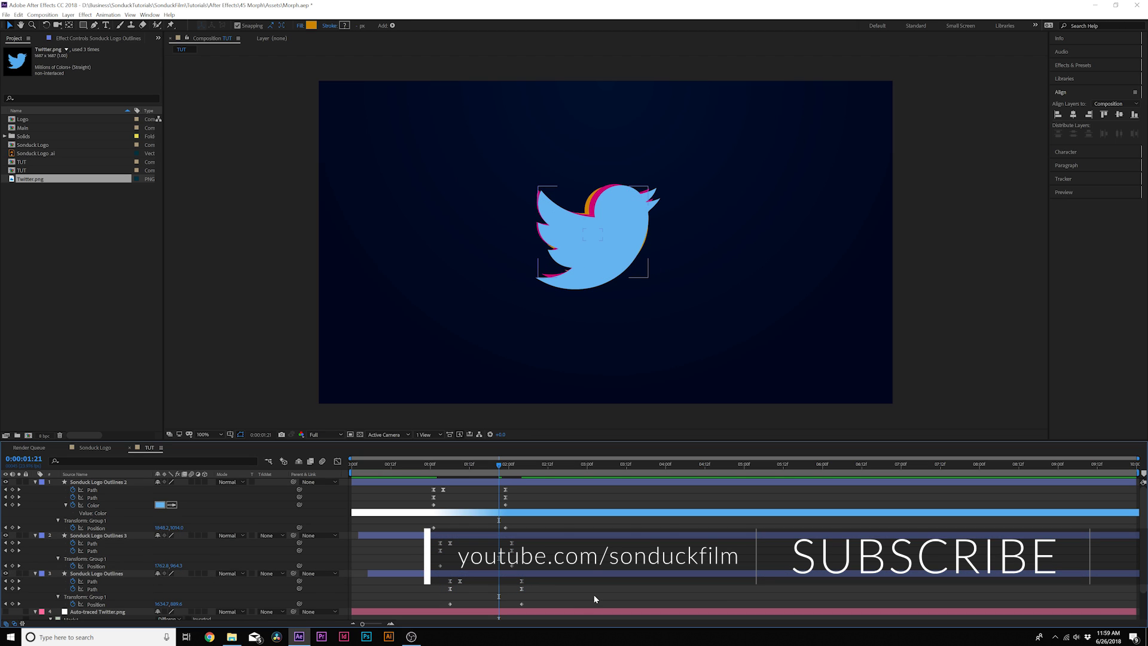
click(566, 576)
key(u)
key(k)
Enable motion blur on layers 1–3 and the composition, then play a preview.
click(190, 497)
drag(192, 482, 192, 499)
click(321, 462)
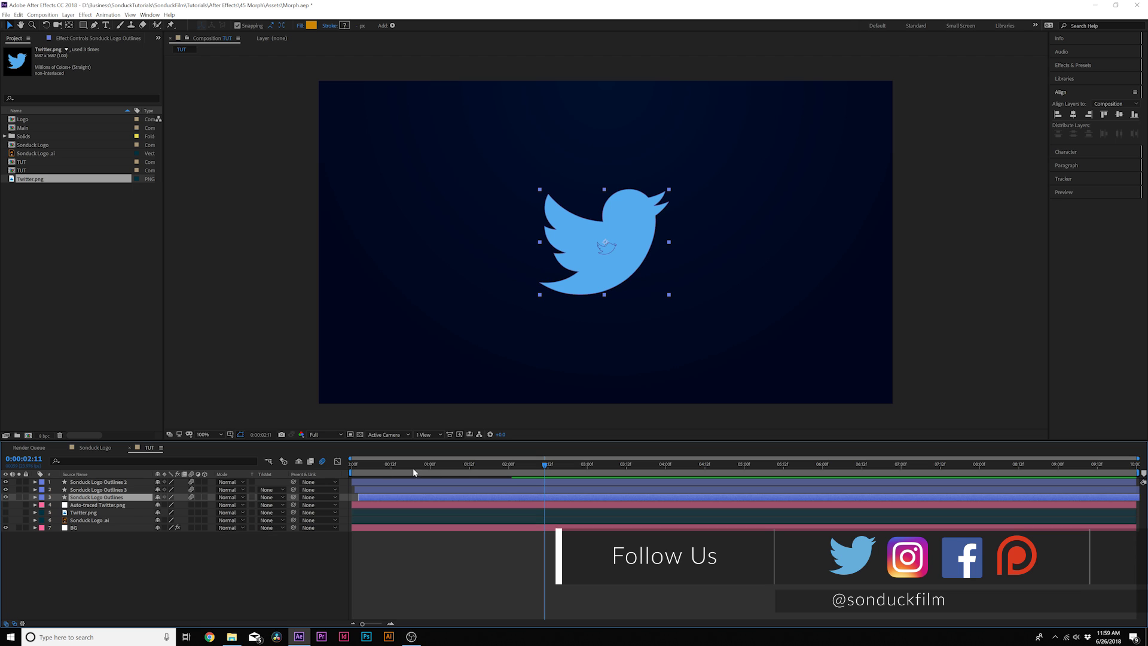
drag(584, 465, 591, 469)
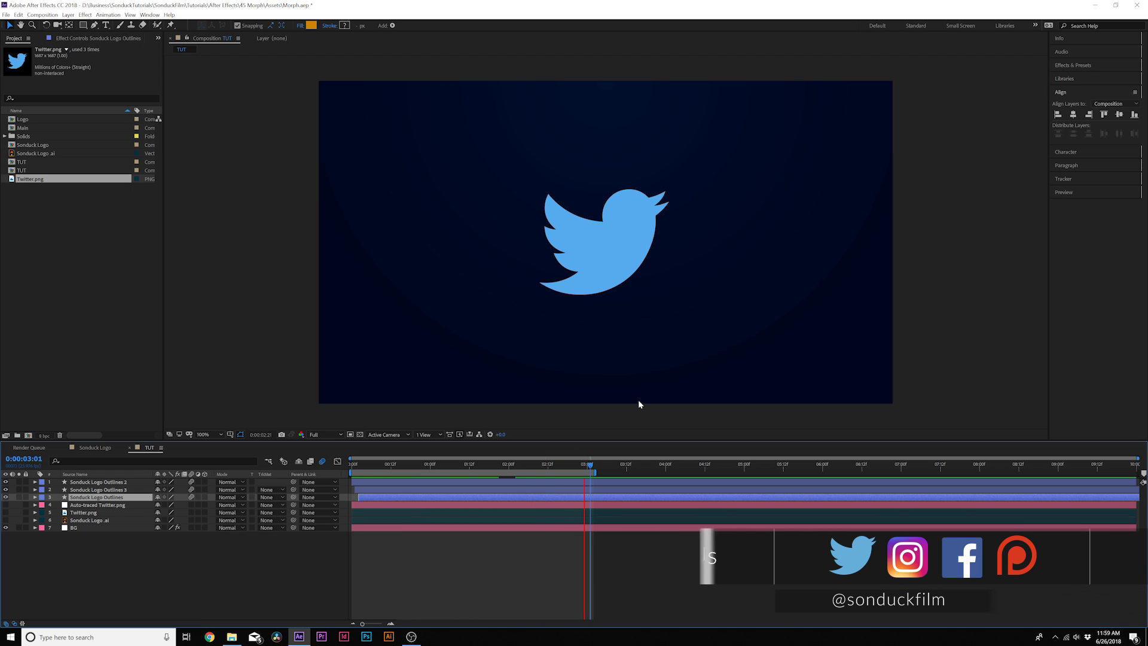
key(space)
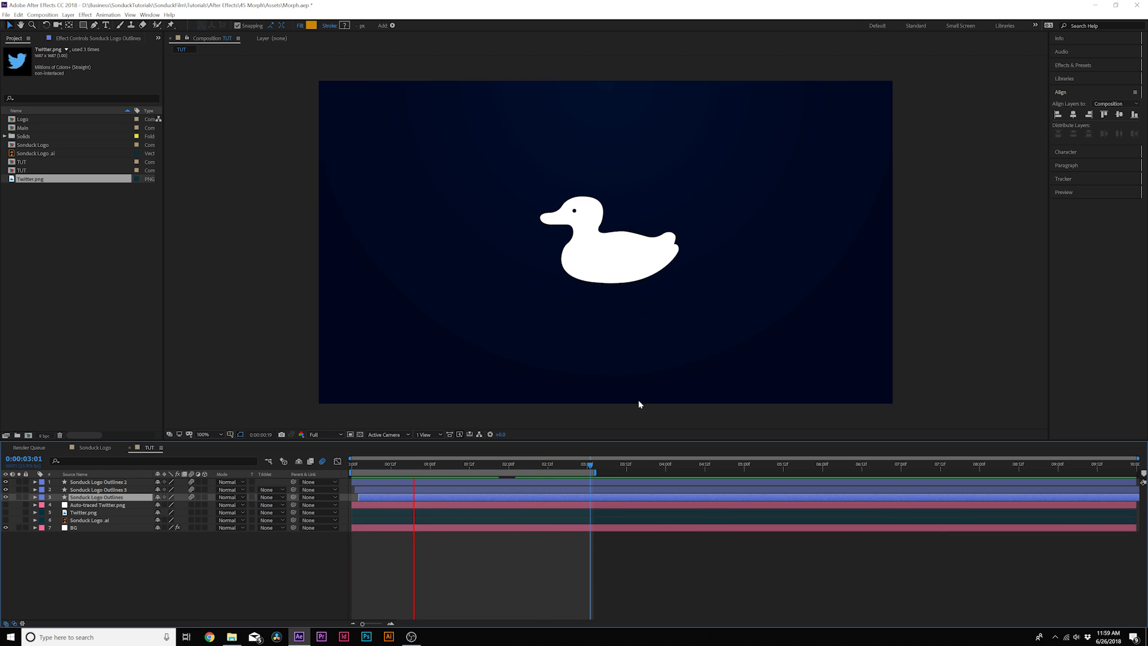